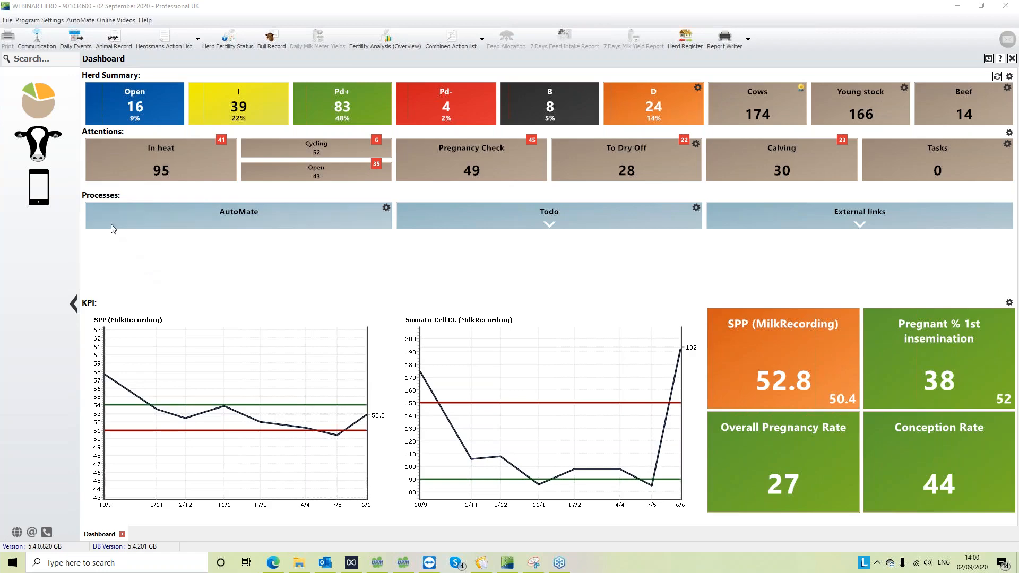
Open the Breeding Planner from the Service Bulls section of Management.
left_click(39, 144)
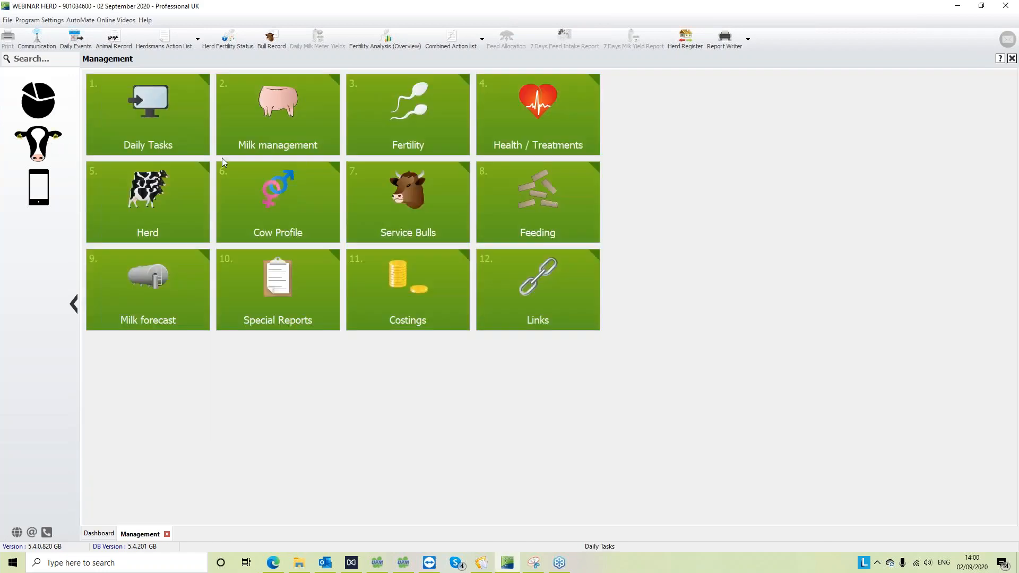
left_click(409, 209)
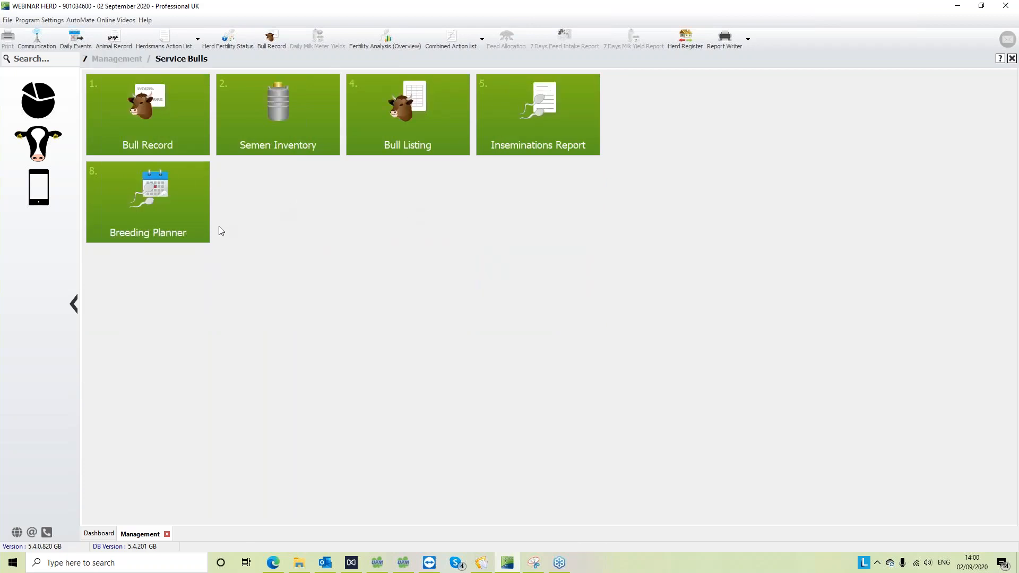
left_click(145, 228)
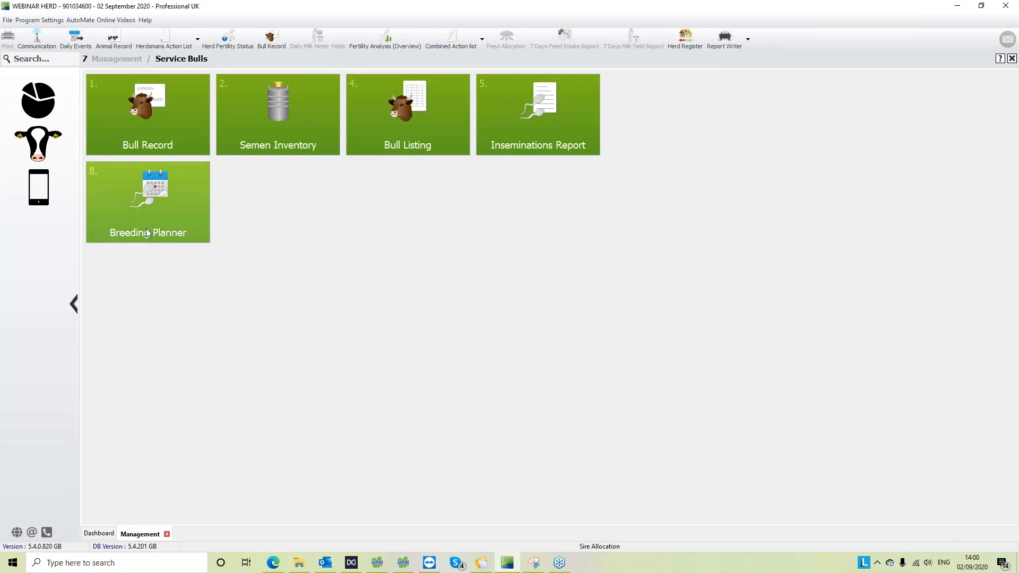
left_click(147, 233)
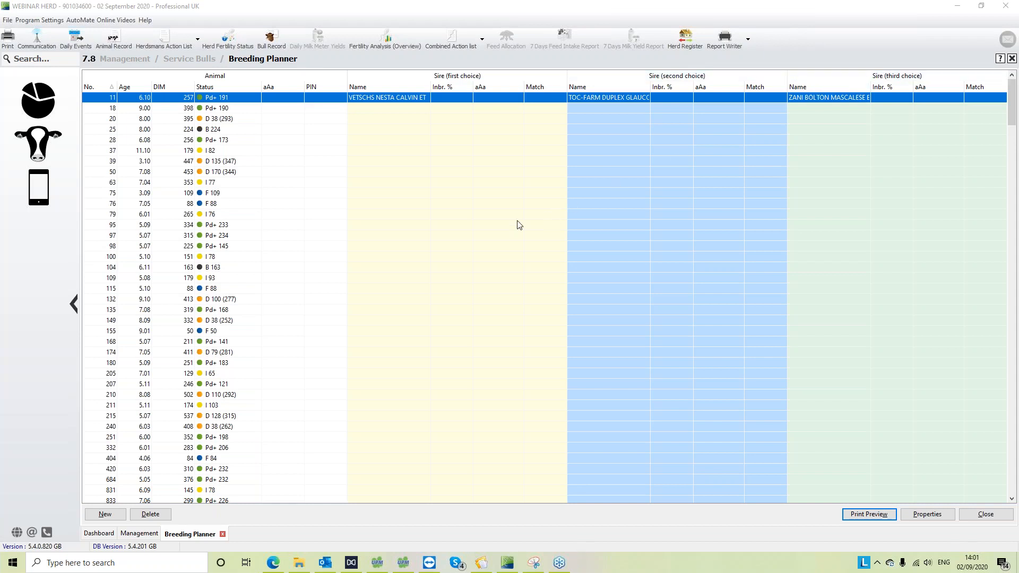
Start a new breeding plan for all age and DIM groups, limiting the animal status selection to Young stock.
left_click(105, 514)
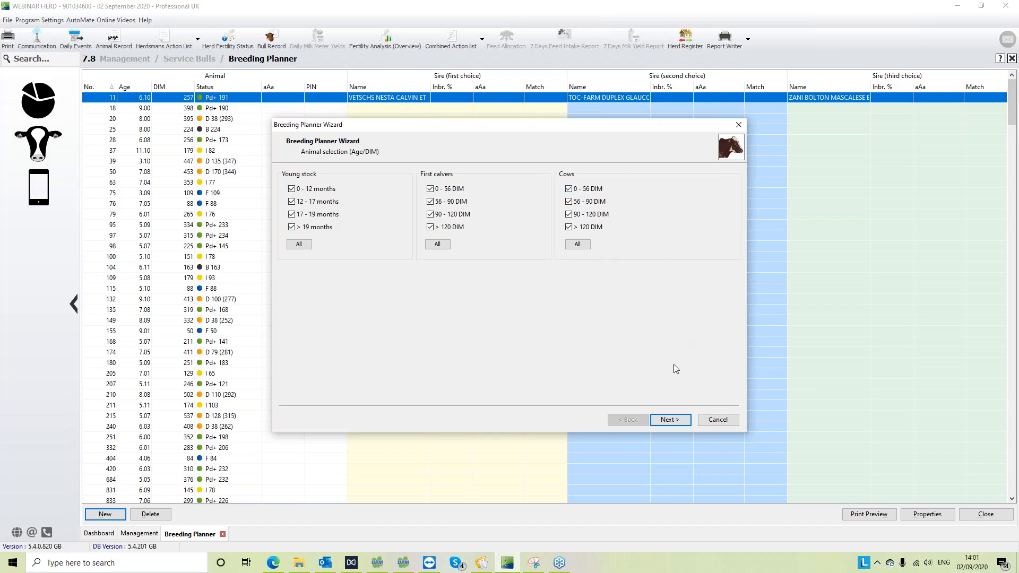
left_click(674, 419)
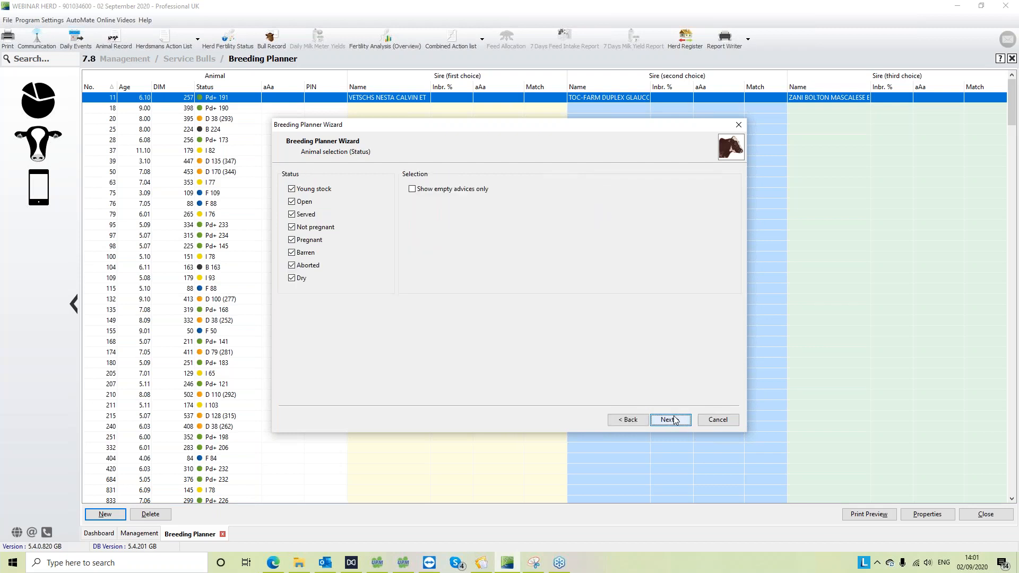
left_click(290, 202)
left_click(292, 215)
left_click(292, 228)
left_click(292, 240)
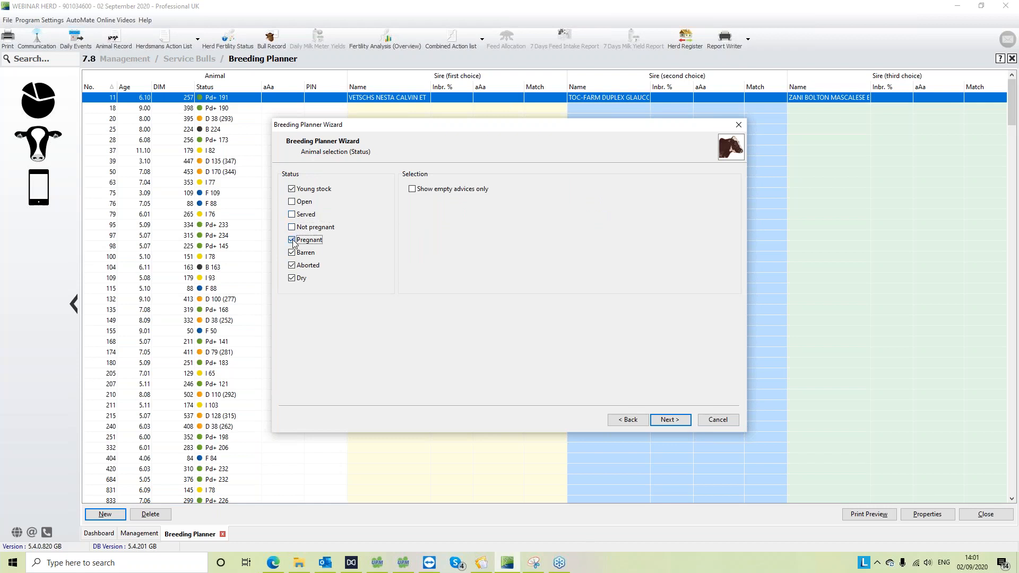
left_click(292, 253)
left_click(292, 266)
left_click(292, 278)
left_click(686, 422)
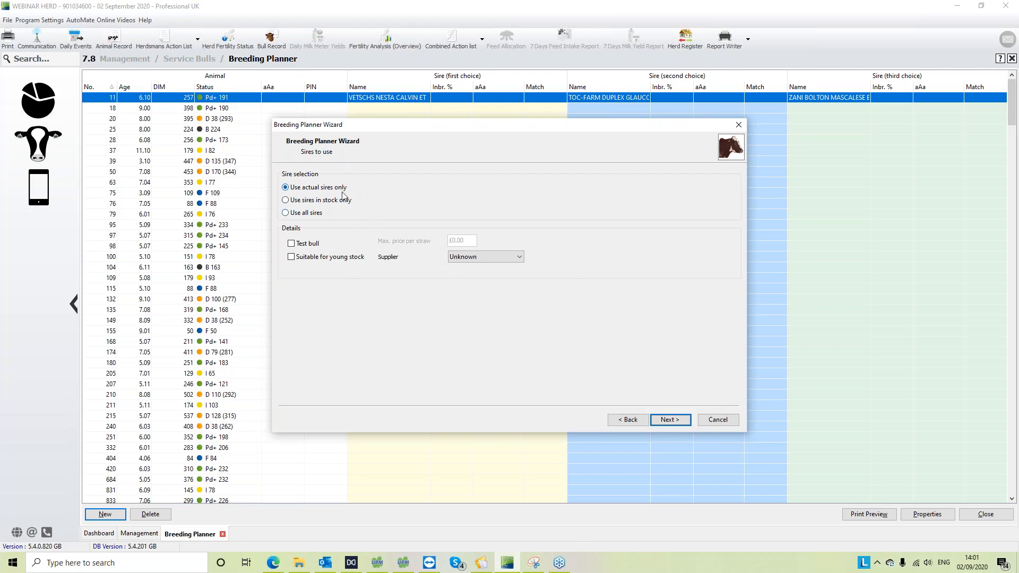
Accept actual sires only, manual input, and the CVM and inbreeding checks with a 6% warning level for the plan.
left_click(293, 259)
left_click(292, 259)
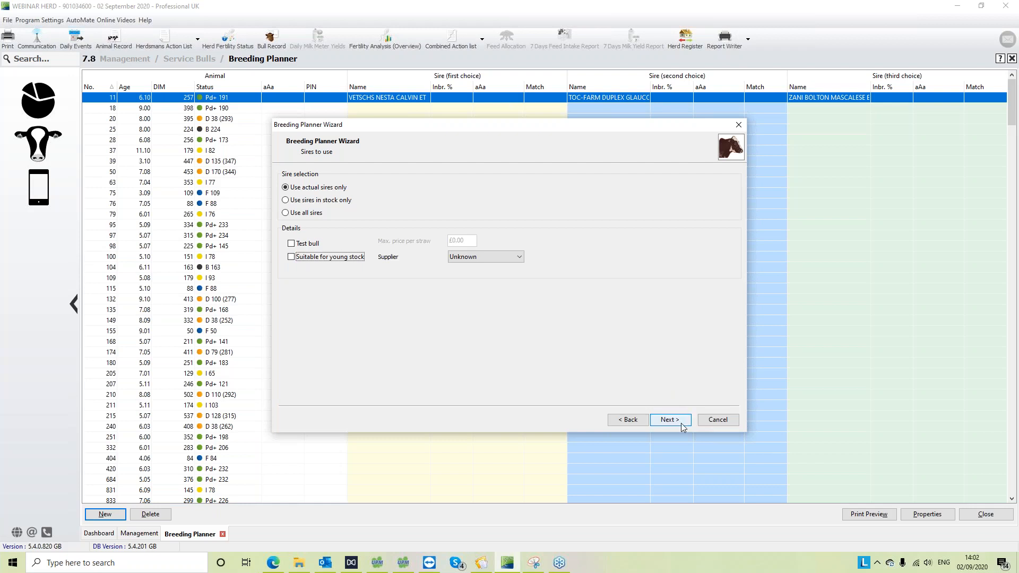
left_click(683, 427)
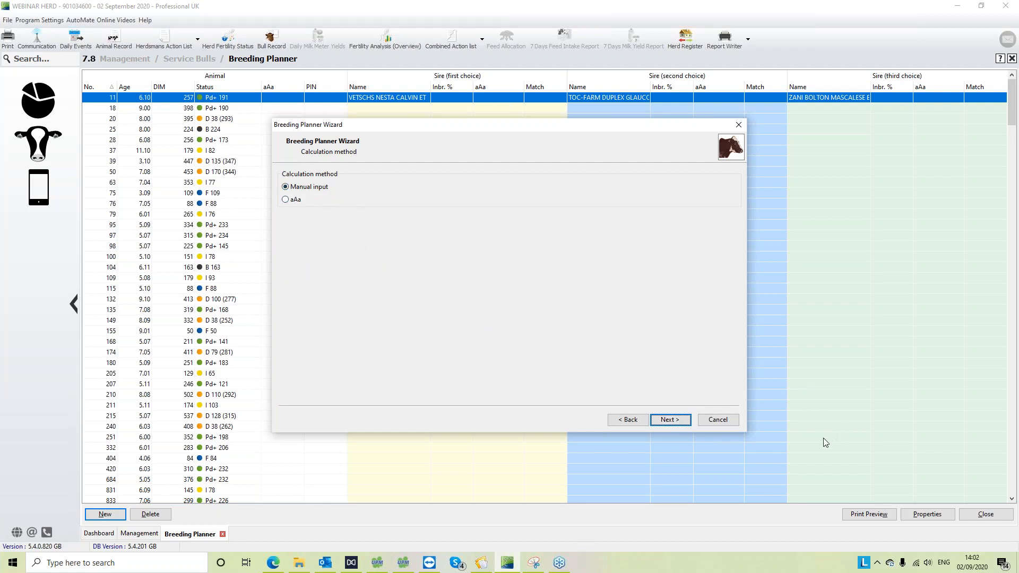
left_click(686, 420)
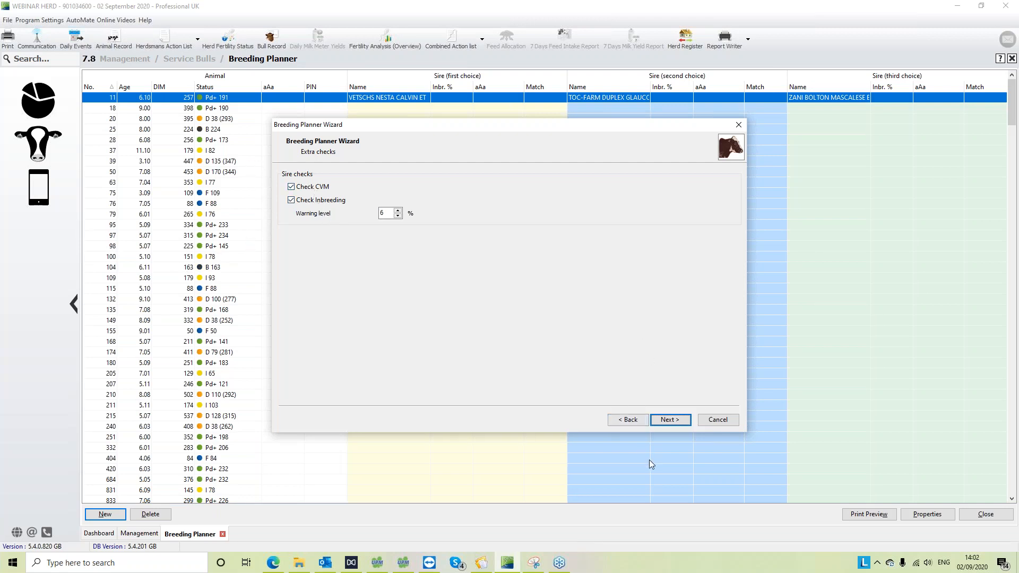
left_click(669, 420)
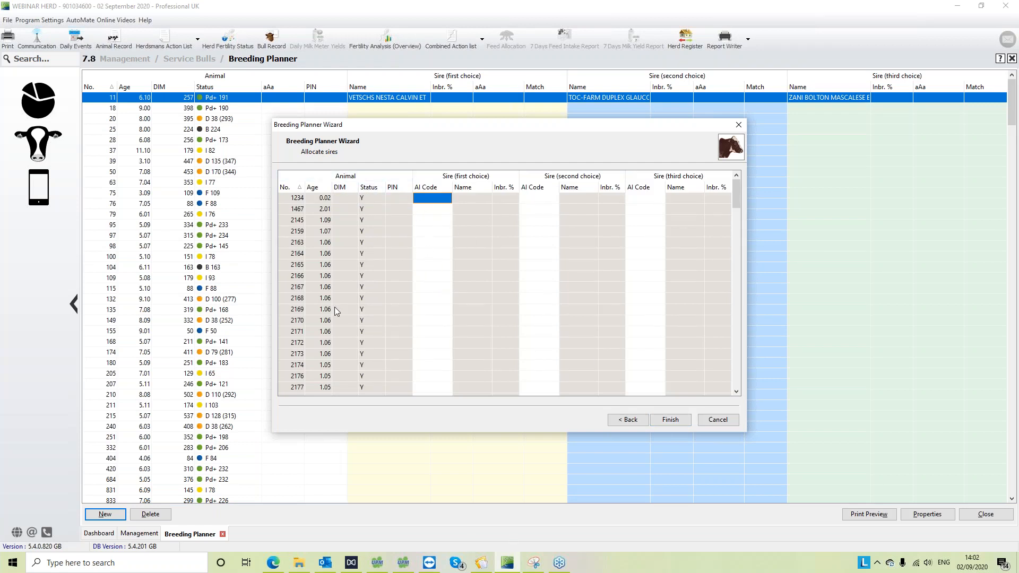
Allocate sire HO5874 (BLUMENFELD FRAZLD) as the first choice for animal 1234.
left_click(370, 200)
left_click(446, 198)
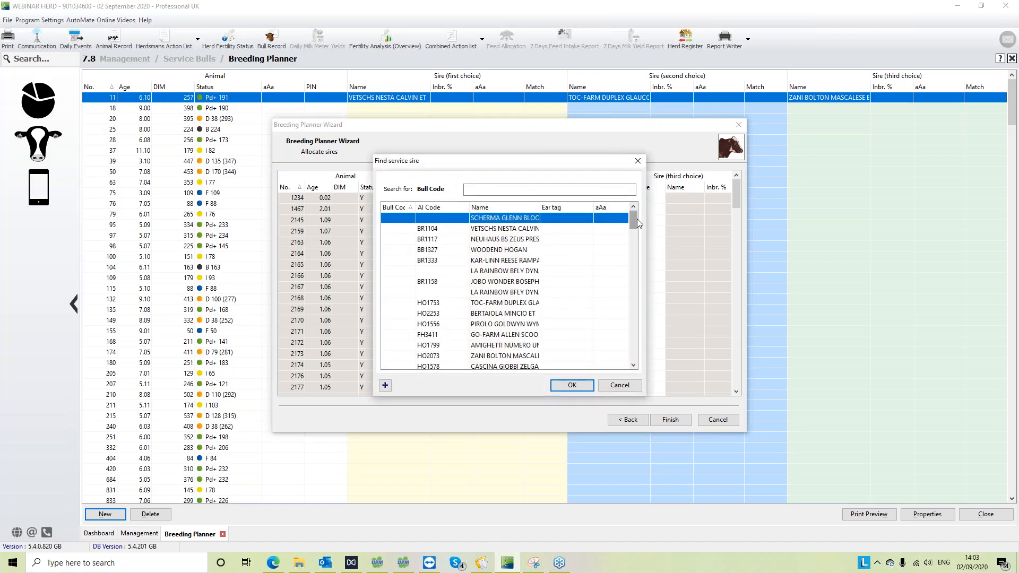
left_click_drag(637, 219, 640, 240)
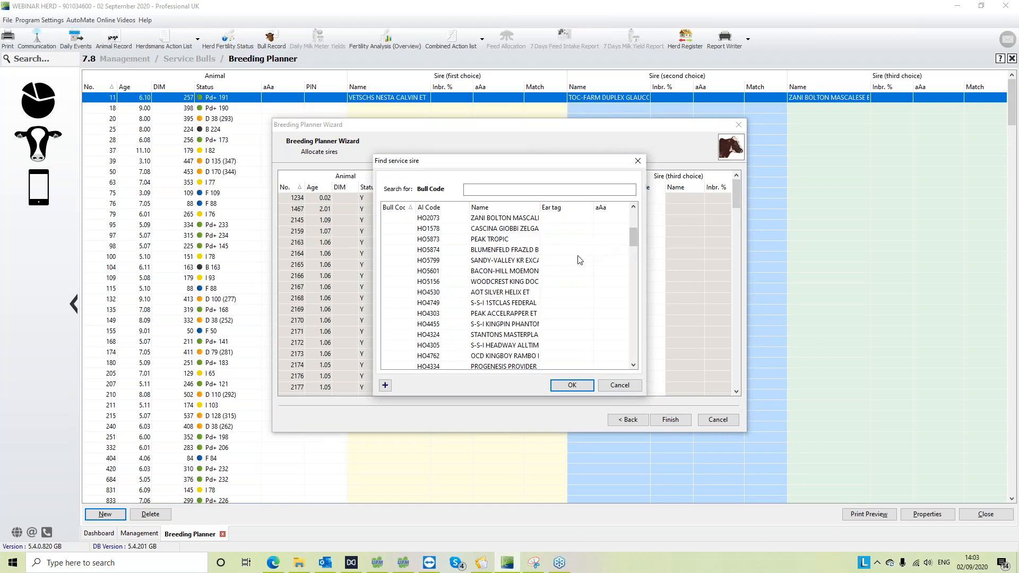
left_click(498, 253)
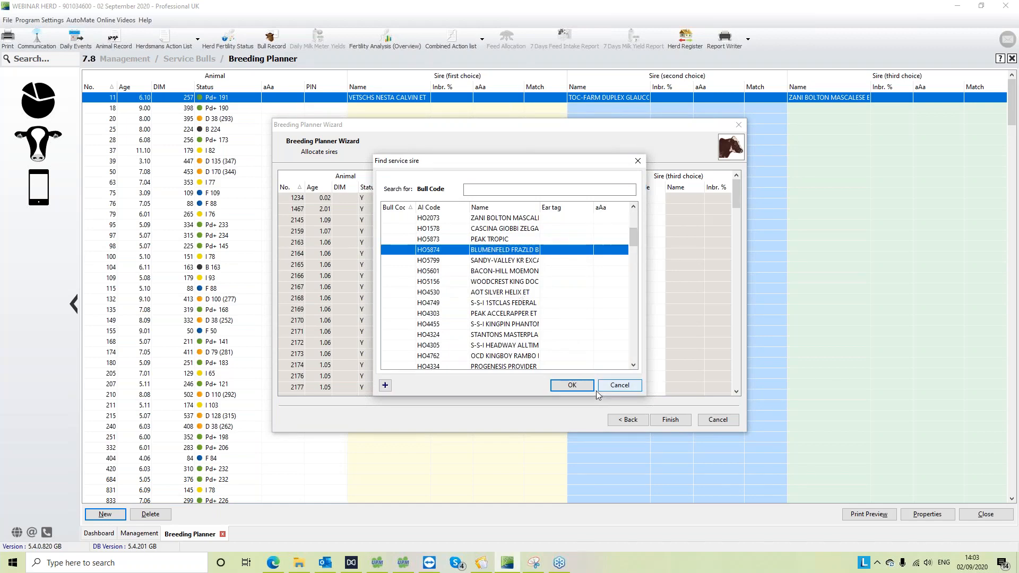
left_click(572, 386)
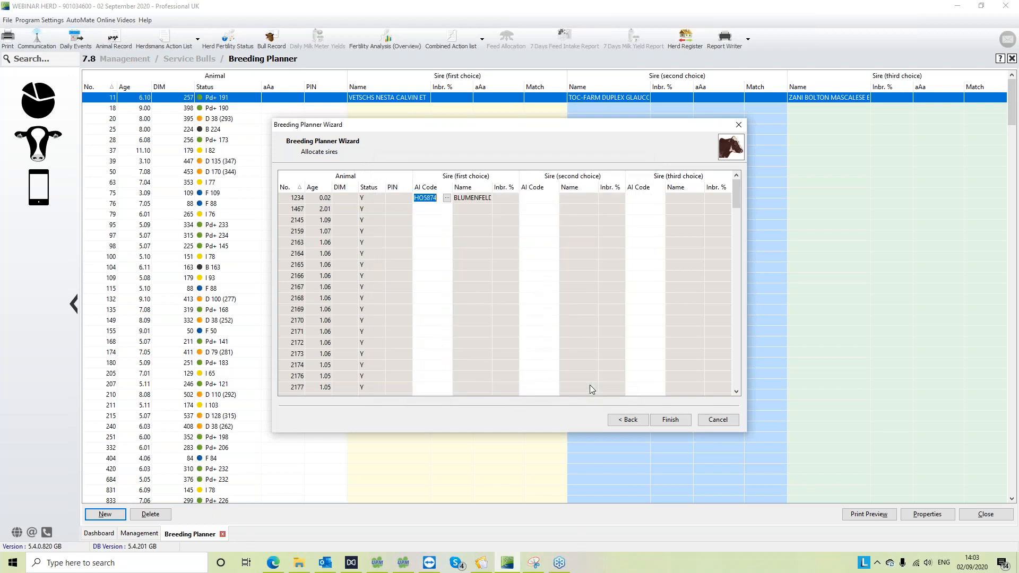
Allocate sire HO2253 (BERTAIOLA MINCIO ET) as the second choice for animal 1234.
left_click(551, 199)
left_click(549, 197)
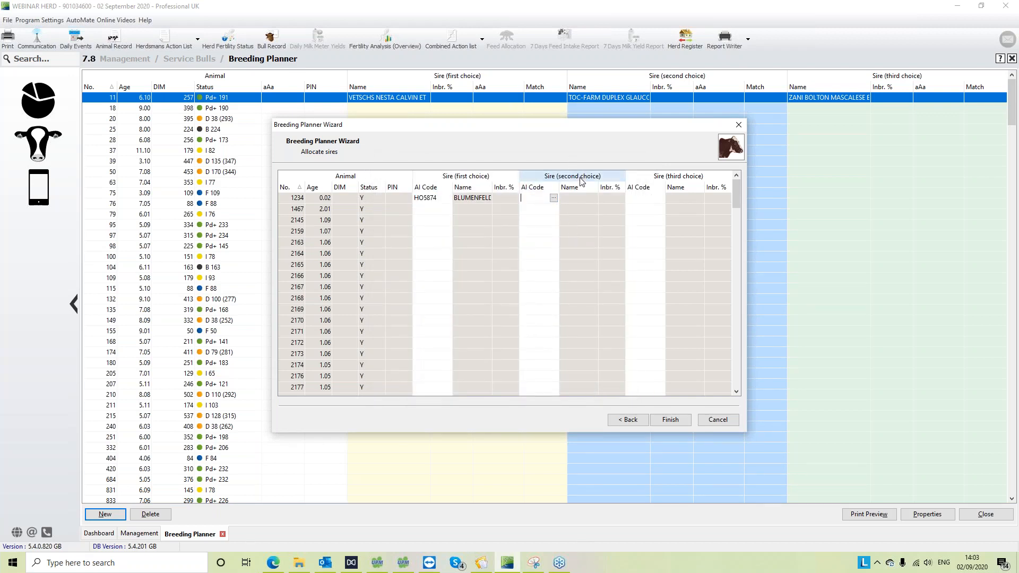
left_click(553, 198)
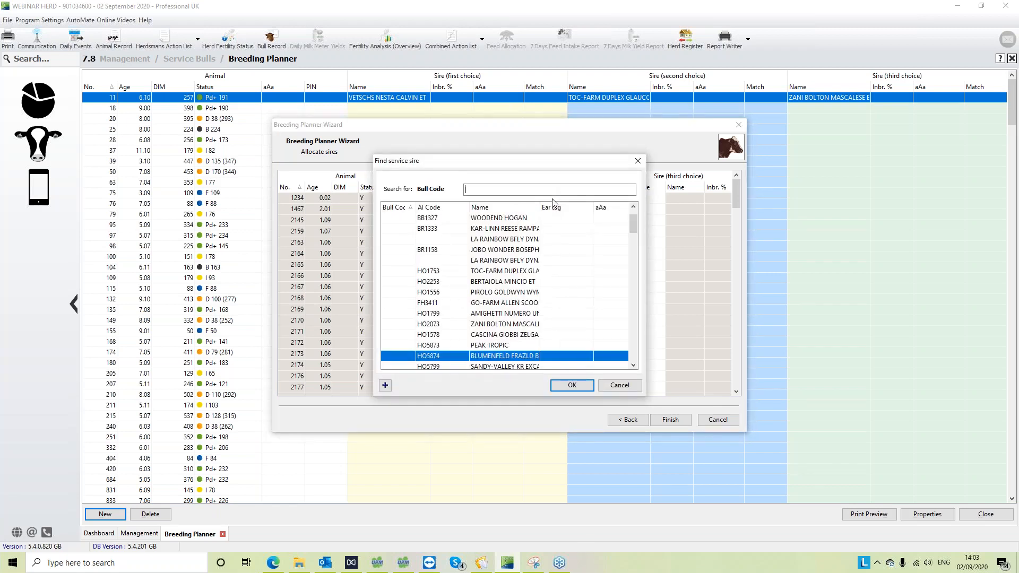
left_click(556, 282)
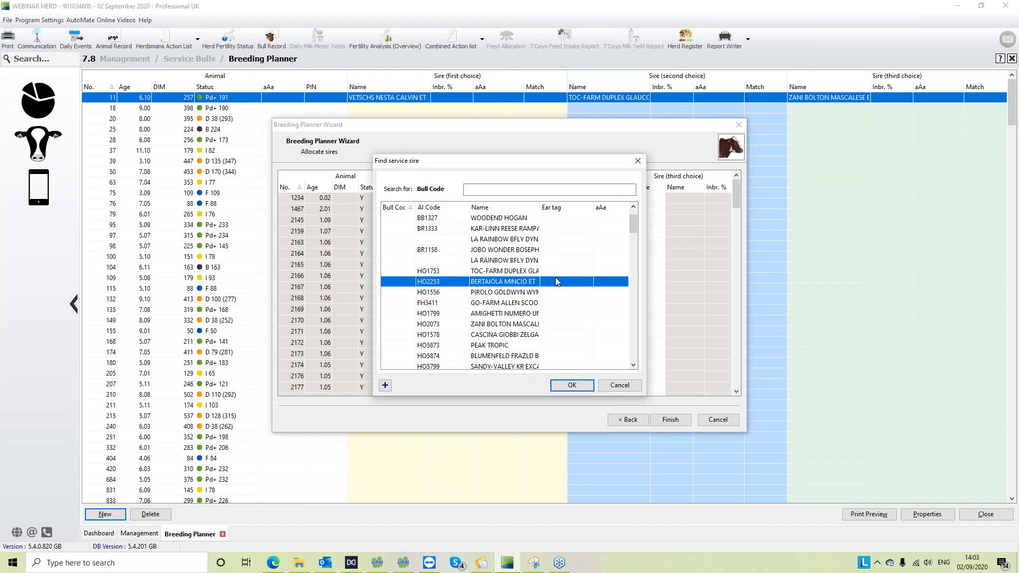
left_click(587, 390)
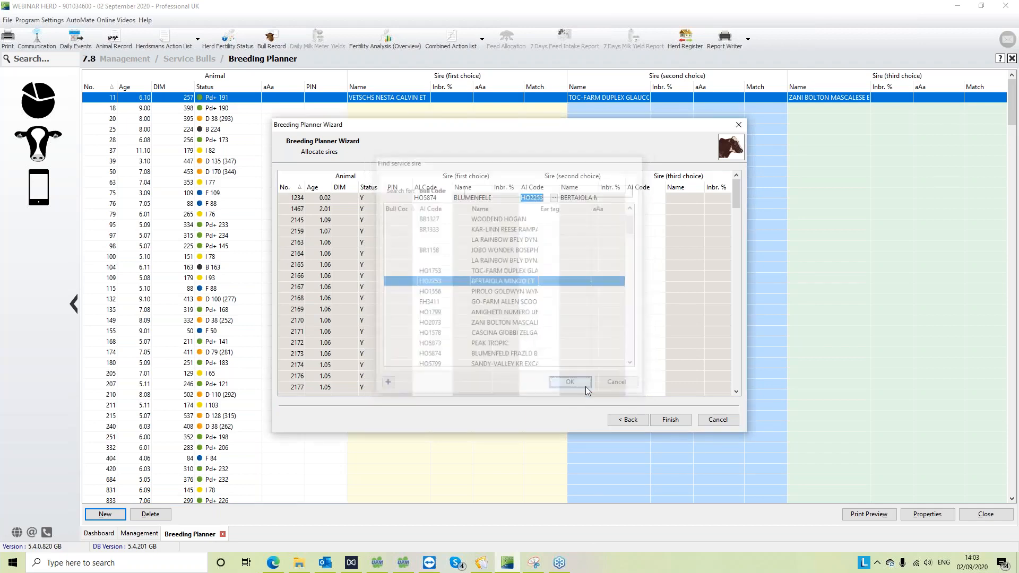
Allocate sire HO4715 (SANDY VALLEY SCENARIO) as the third choice for animal 1234.
left_click(651, 202)
left_click(659, 198)
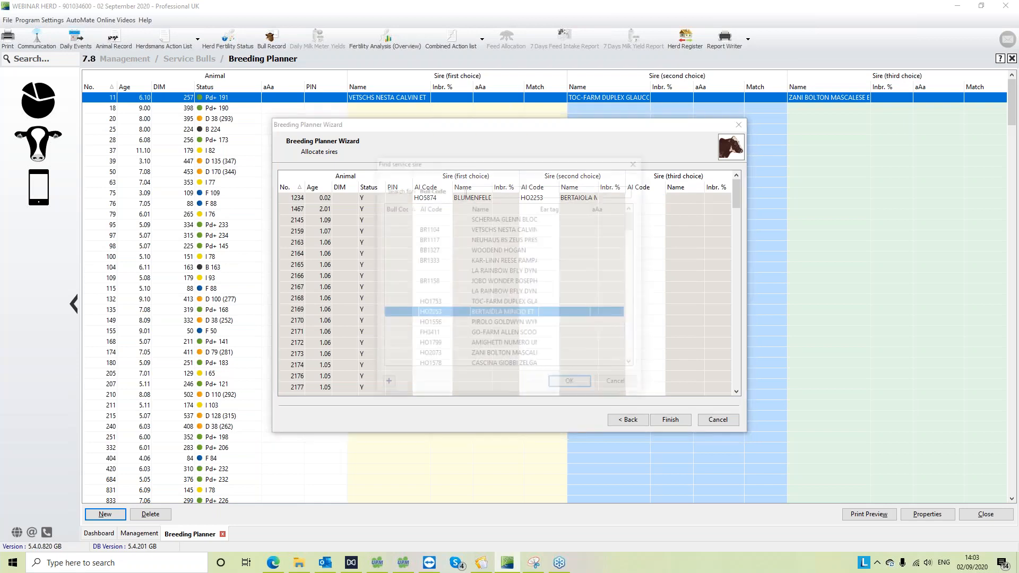
scroll(566, 293, "down", 7)
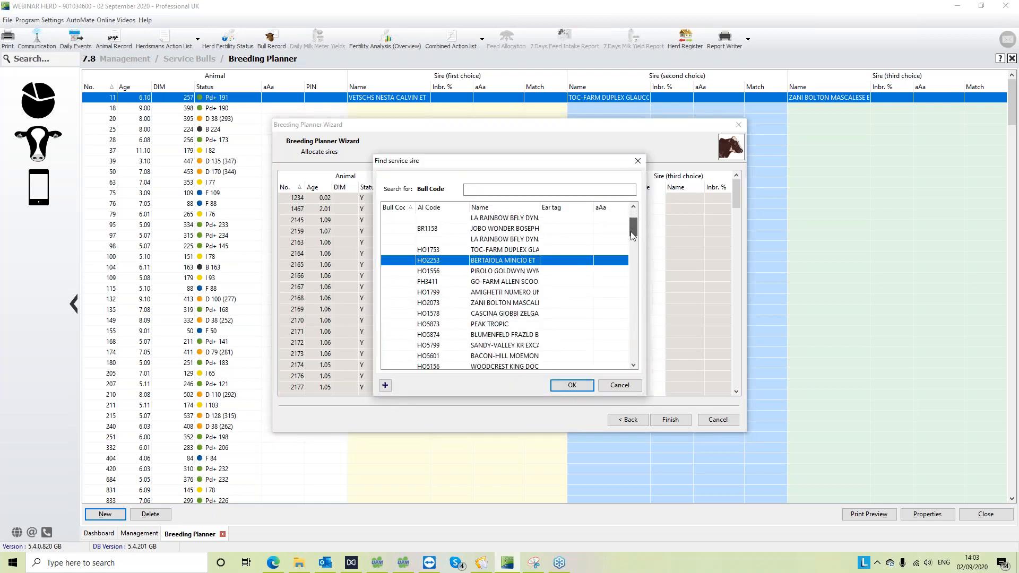
left_click(535, 324)
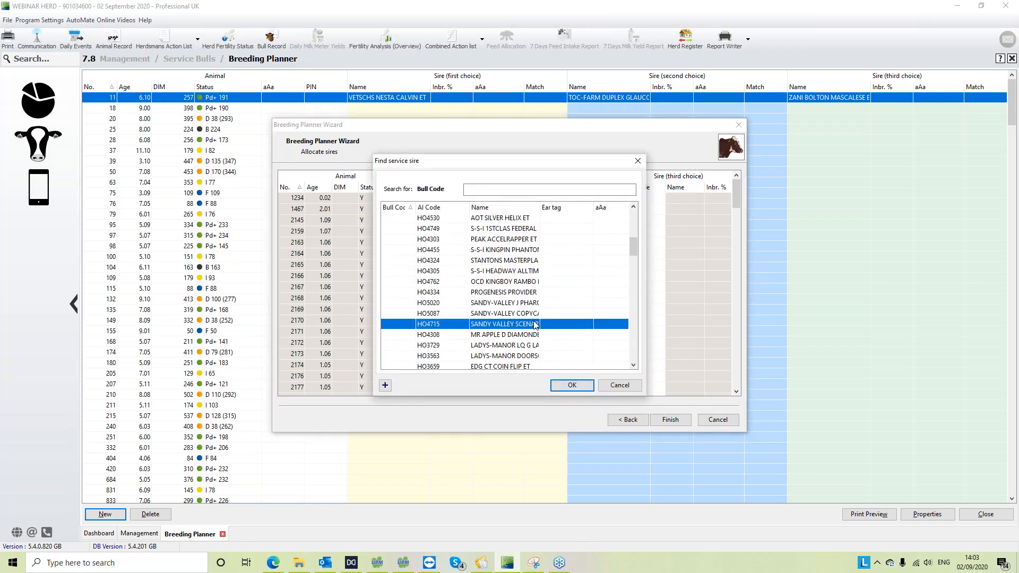
left_click(563, 386)
Allocate sire HO4305 (S-S-I HEADWAY ALLTIME) as the first choice for animal 1467.
left_click(446, 212)
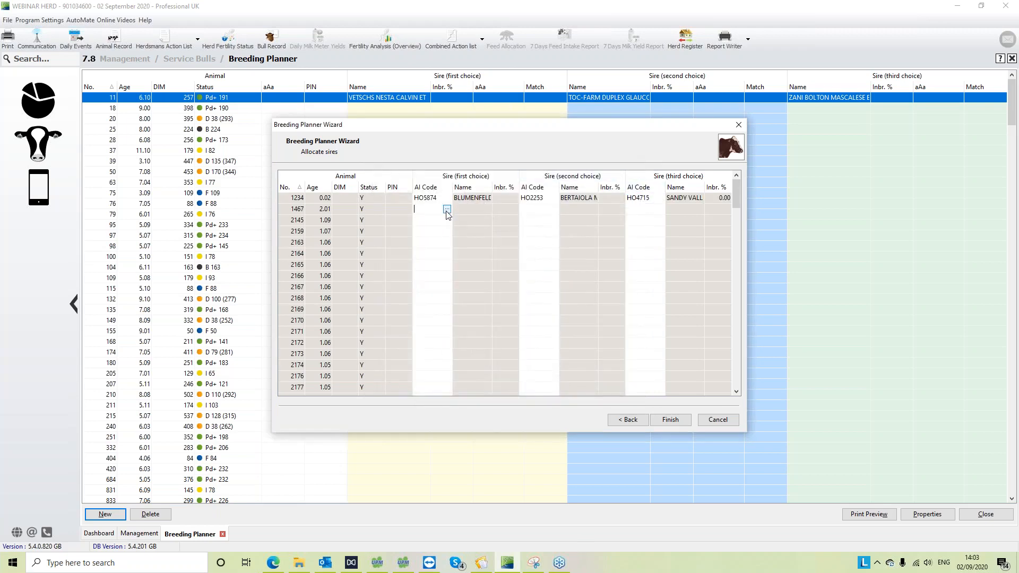
left_click(447, 209)
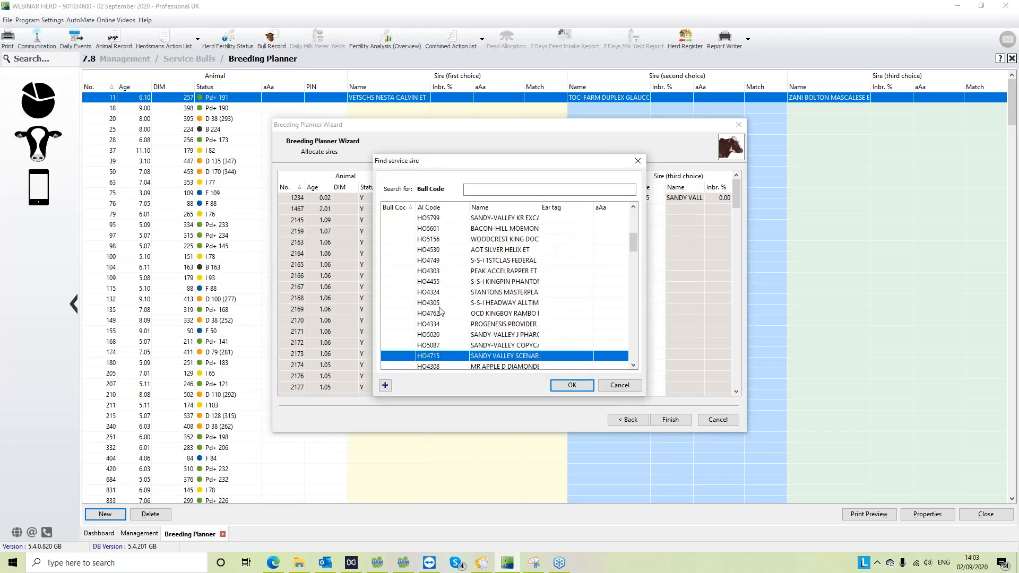
left_click(442, 304)
left_click(571, 386)
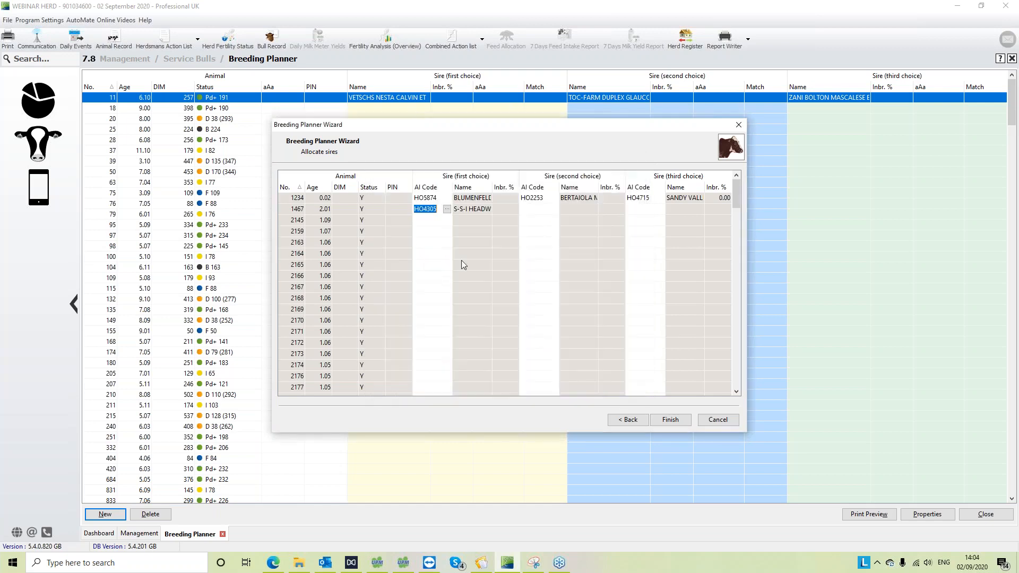
Finish the Breeding Planner Wizard to store the sire allocations in the planner.
left_click(443, 223)
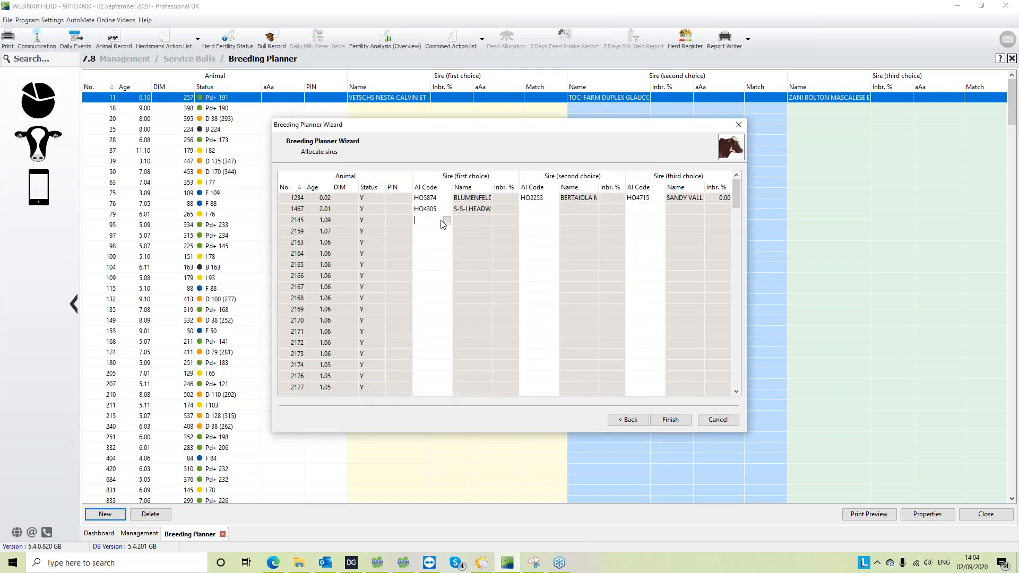
left_click_drag(735, 196, 735, 223)
left_click(670, 419)
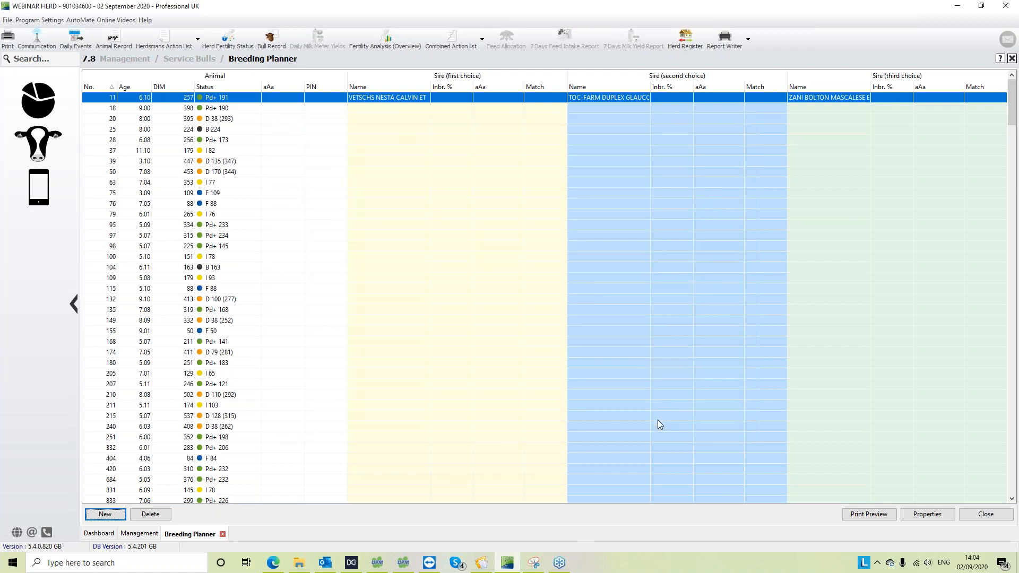
Review the allocated sire choices for animals 1234 and 1467 in the planner list.
left_click(1012, 293)
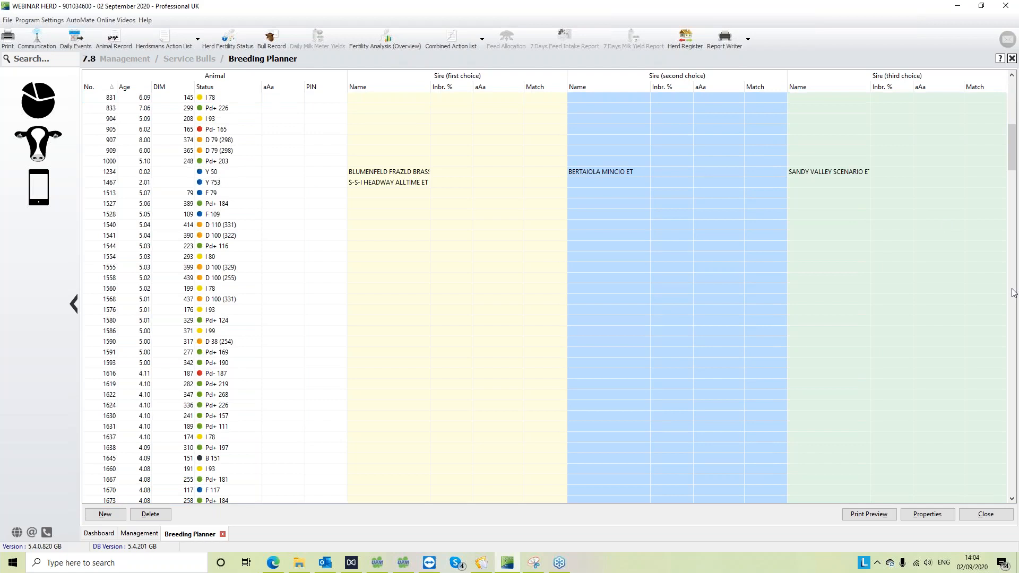
left_click(162, 173)
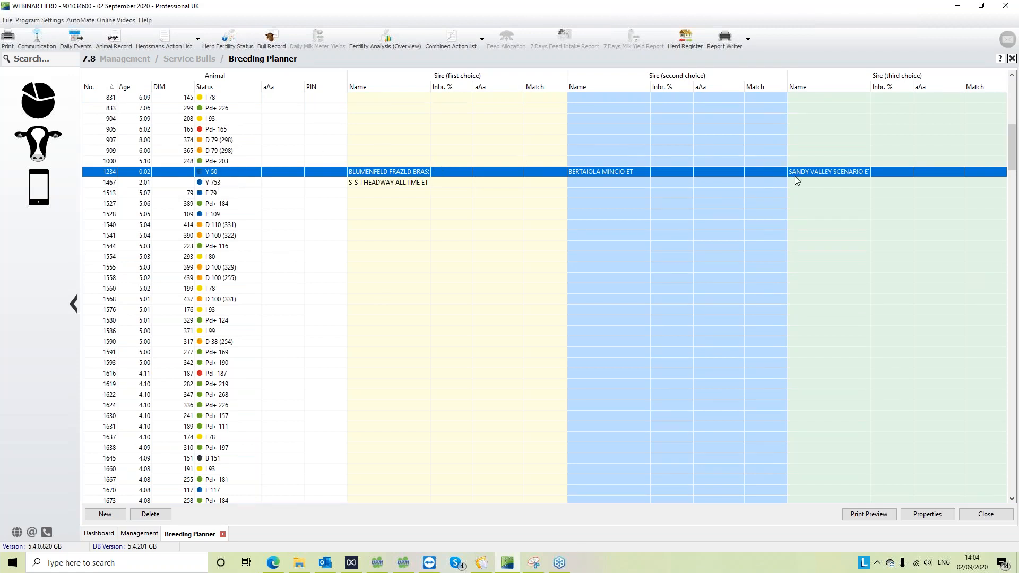
left_click(117, 186)
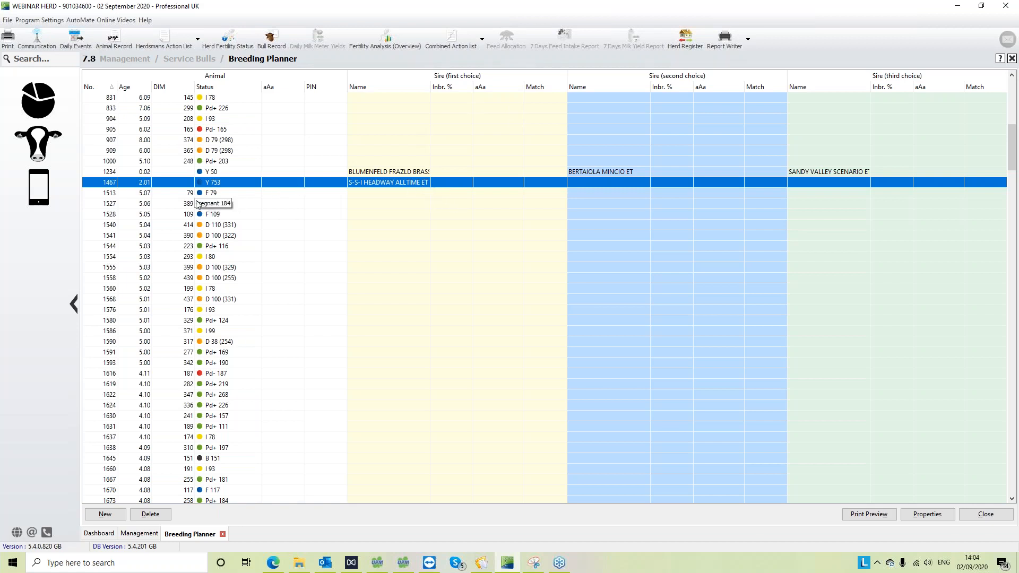
left_click(171, 175)
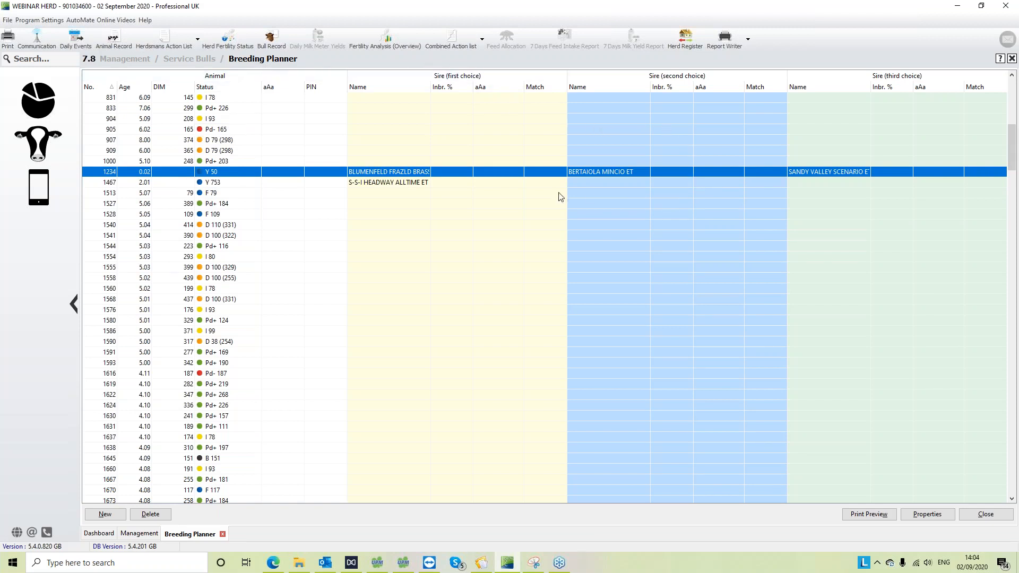
View the mating recommendation among the actual data in animal 1234's record, and return to the Dashboard.
double_click(141, 175)
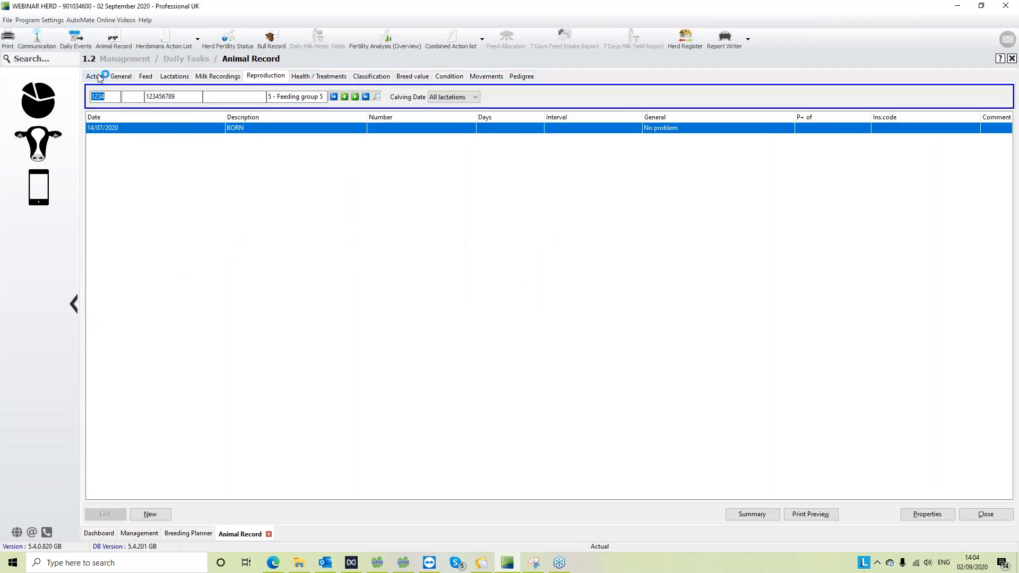
left_click(99, 78)
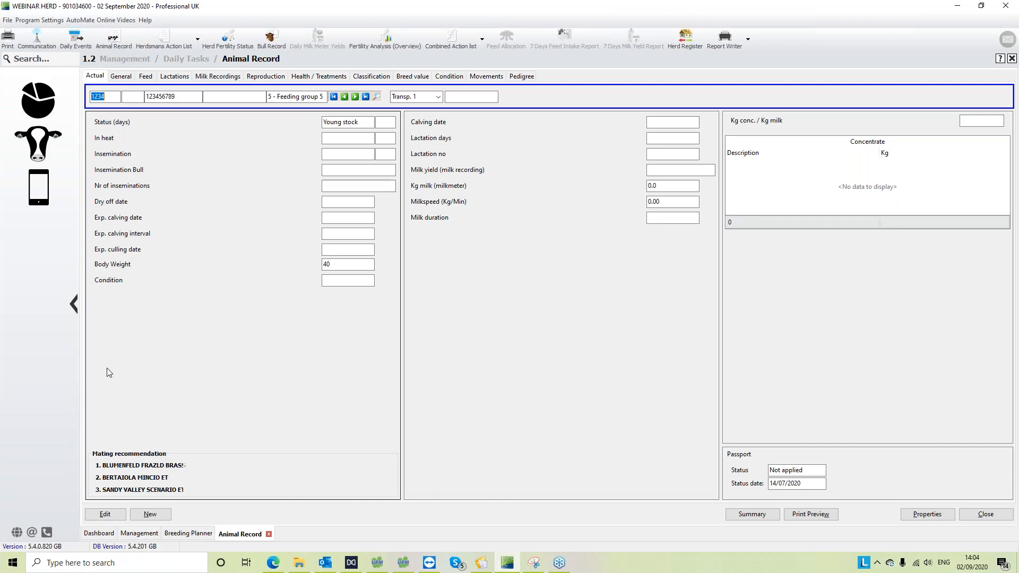
left_click(50, 119)
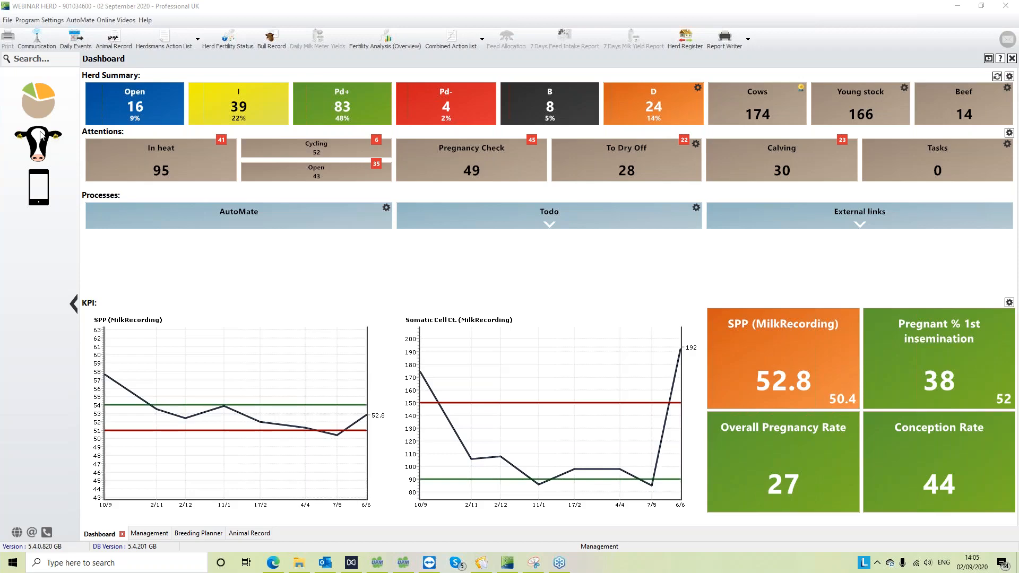
Start the Import Mating recommendation wizard from the management links and choose Other as the organization.
left_click(41, 135)
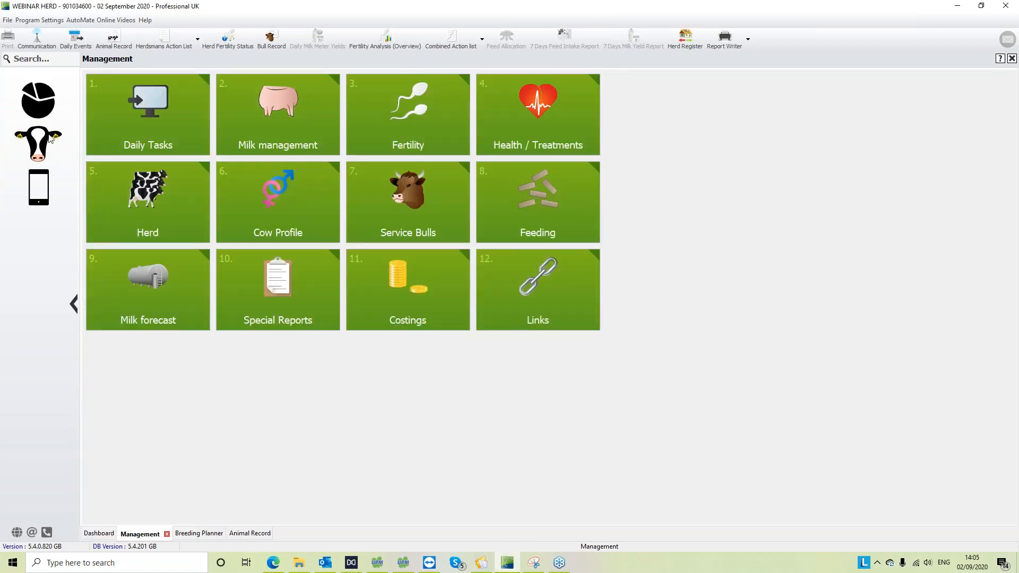
left_click(522, 310)
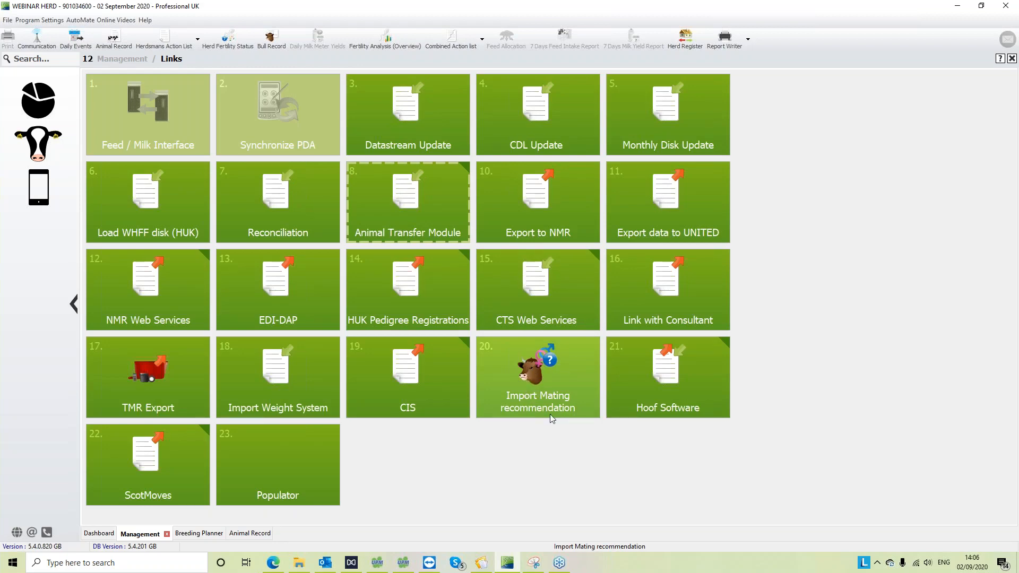
left_click(549, 414)
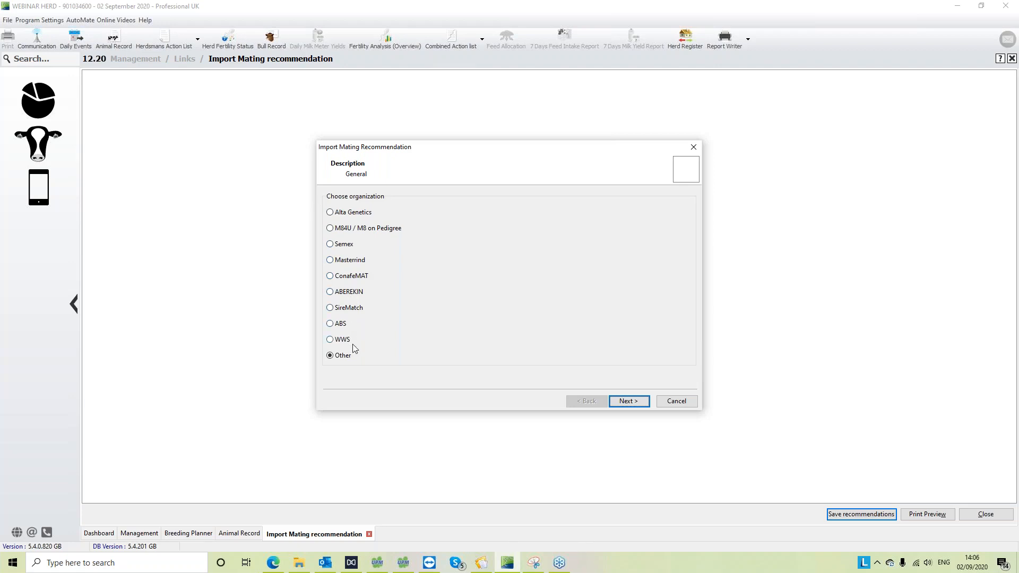
left_click(335, 245)
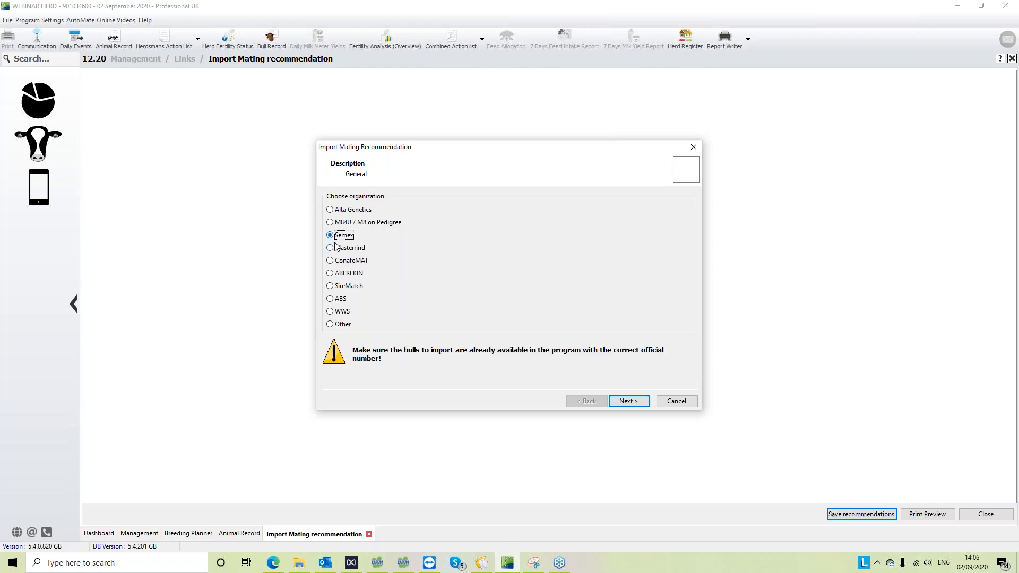
left_click(337, 325)
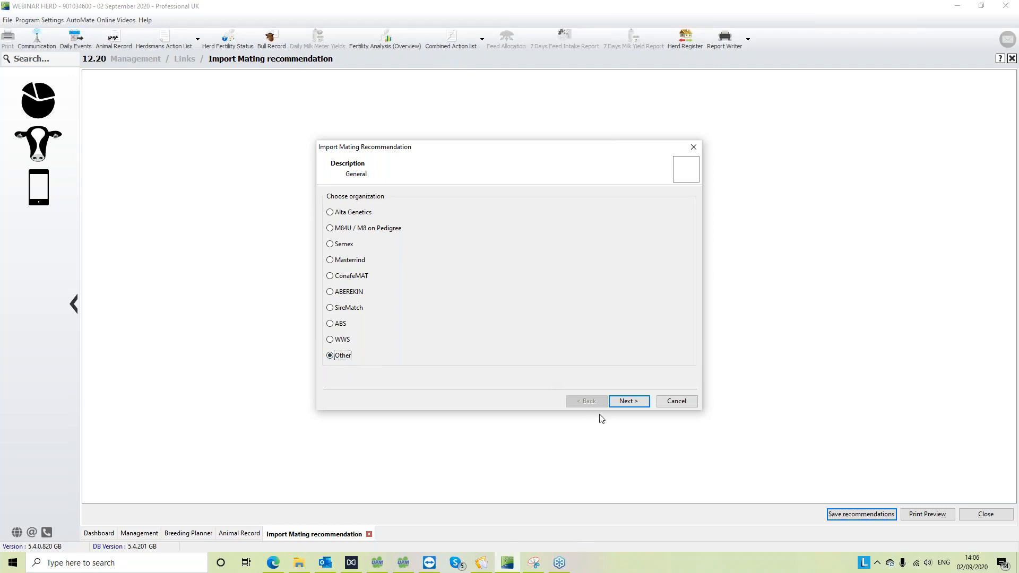
left_click(624, 403)
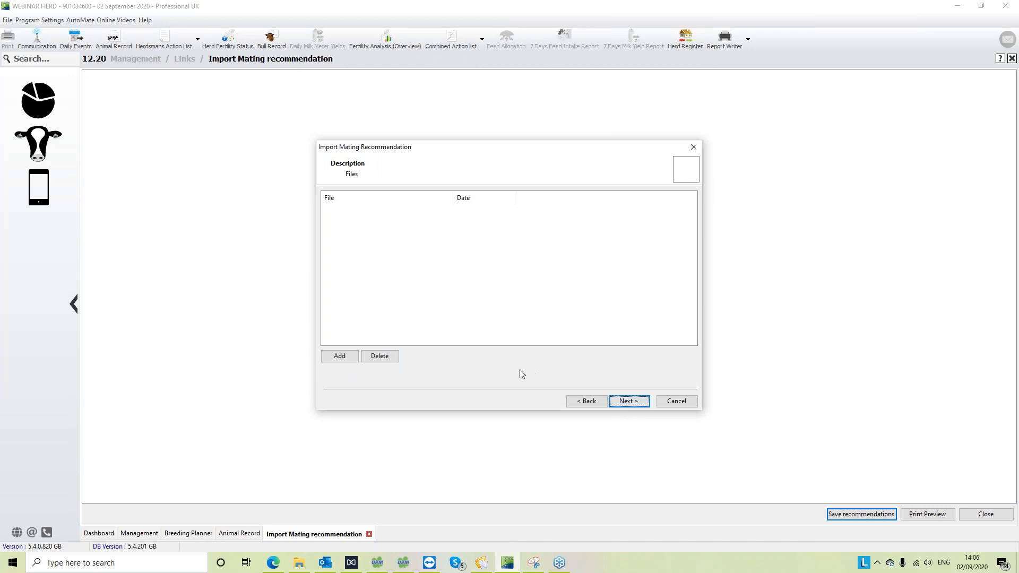
left_click(350, 359)
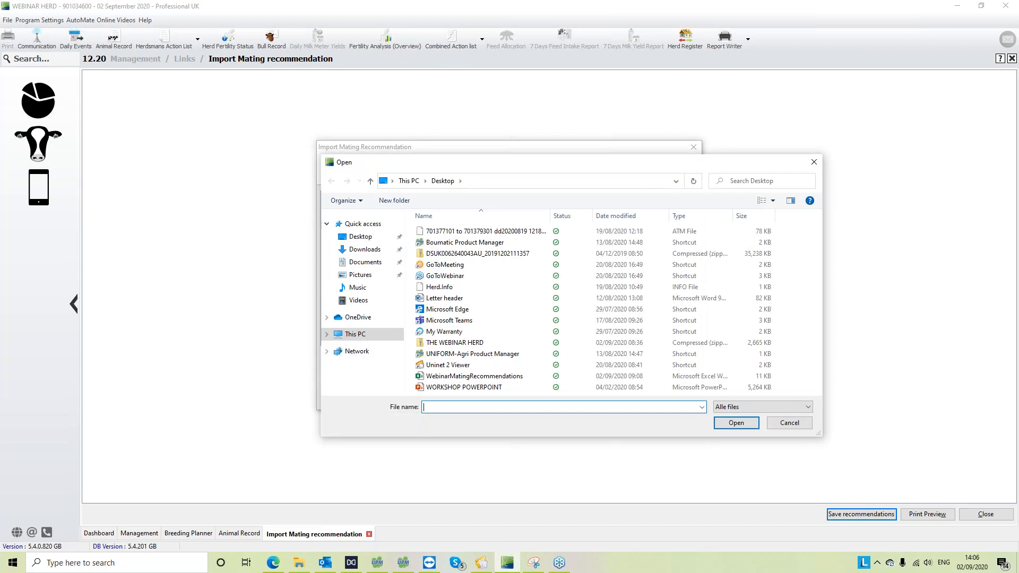
left_click_drag(528, 162, 599, 127)
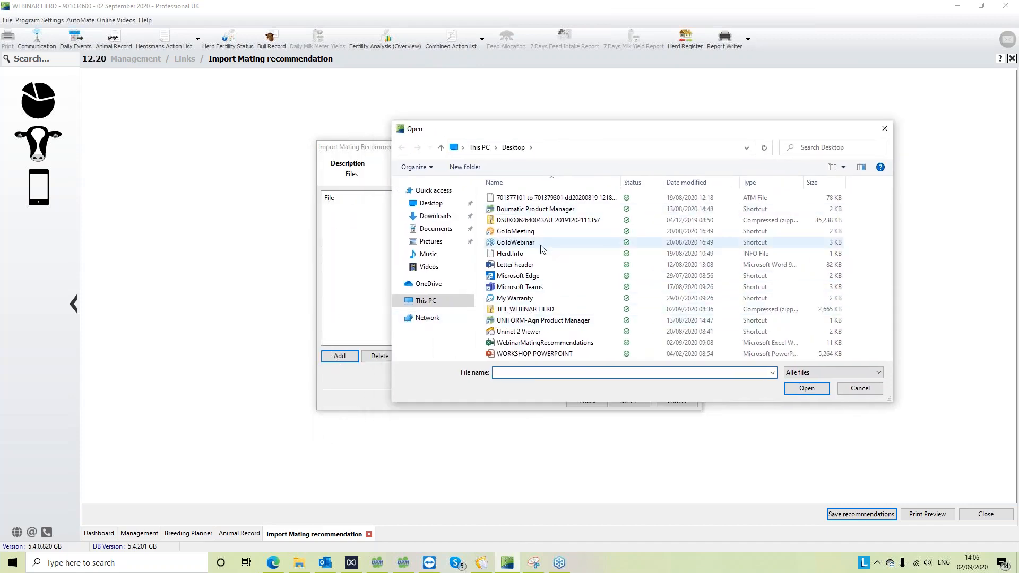
left_click(576, 332)
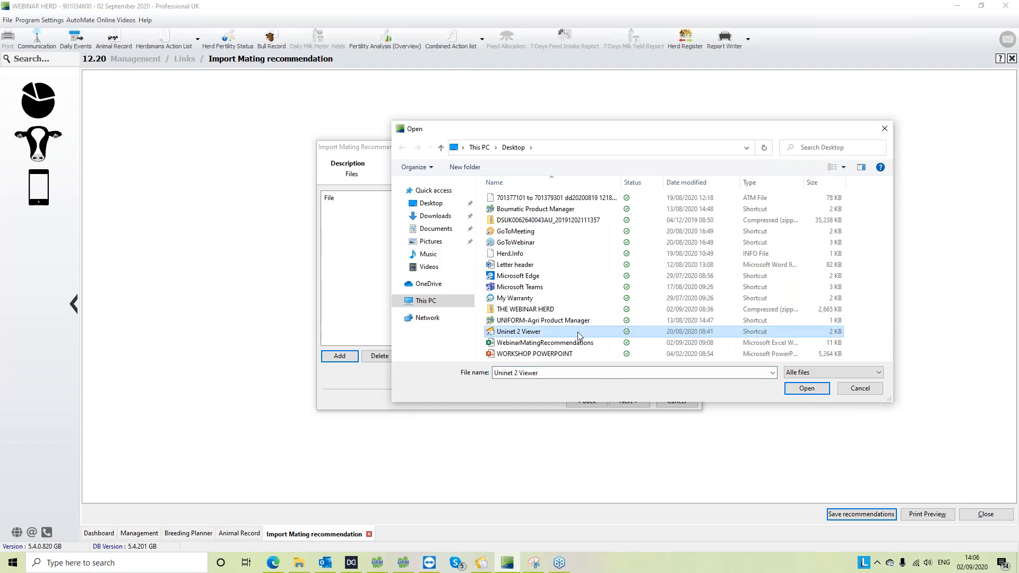
left_click(854, 390)
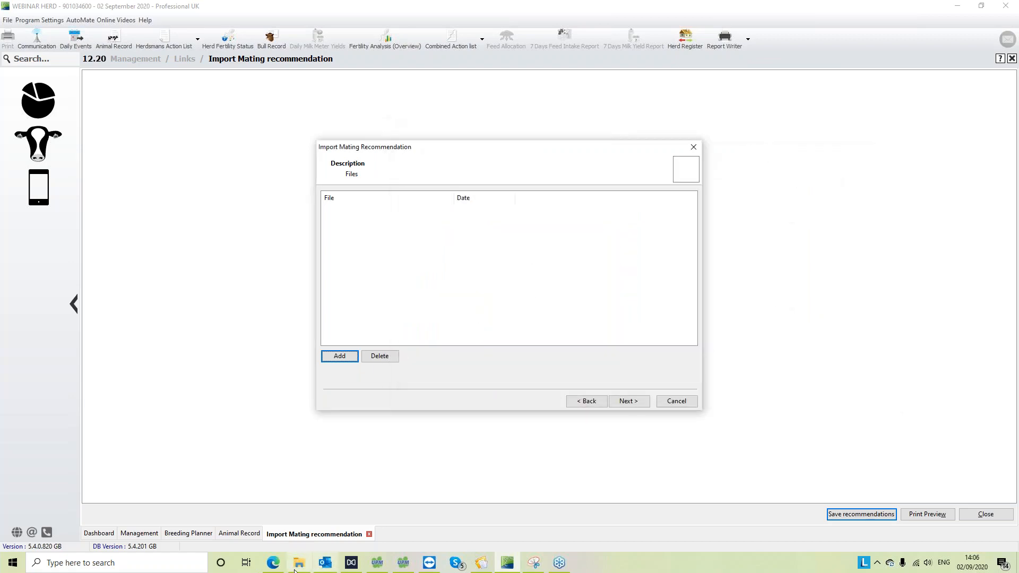
Switch to File Explorer, open the WebinarMatingRecommendations workbook from the Desktop and maximize its window.
left_click(298, 563)
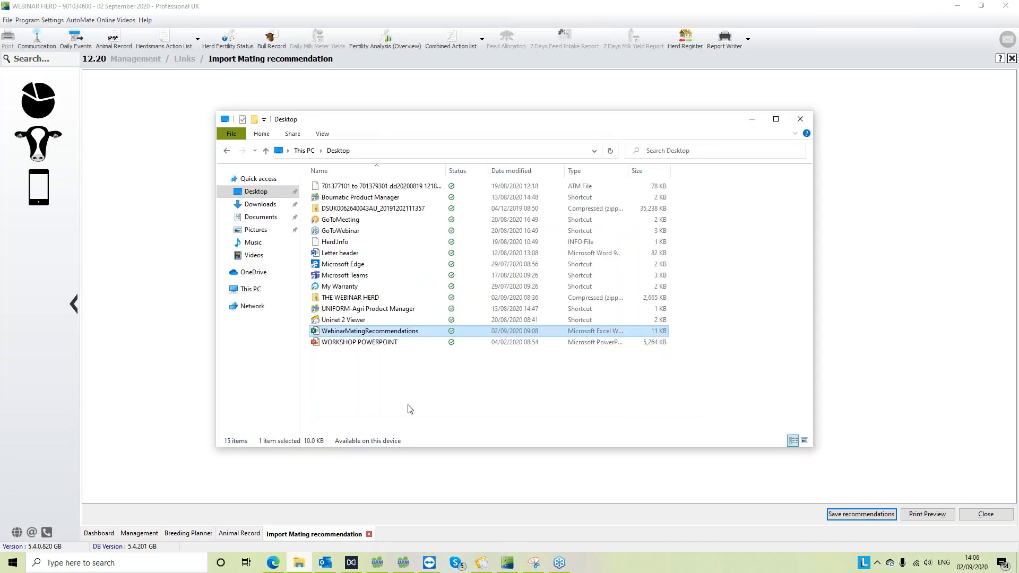
double_click(363, 332)
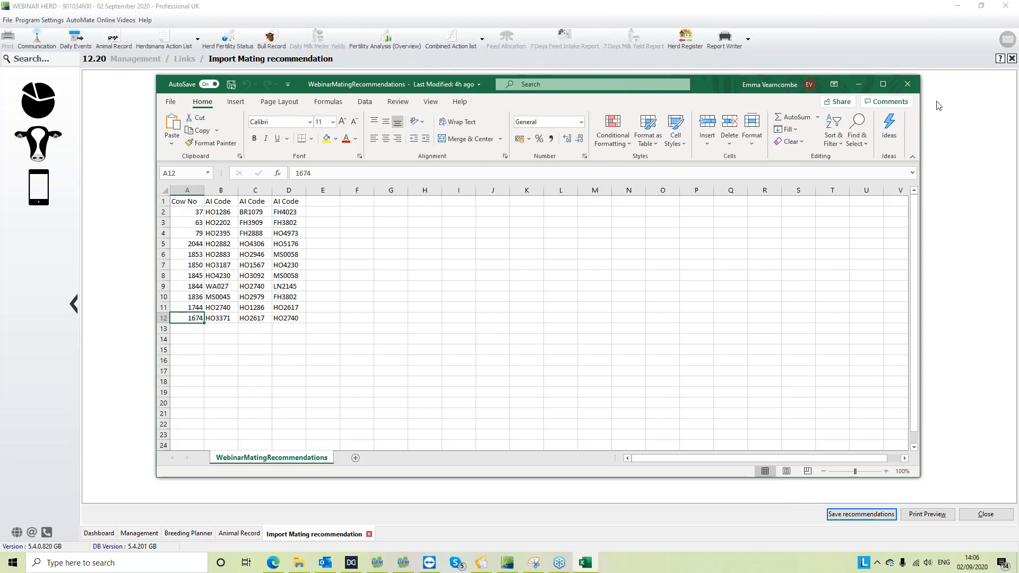
left_click(883, 85)
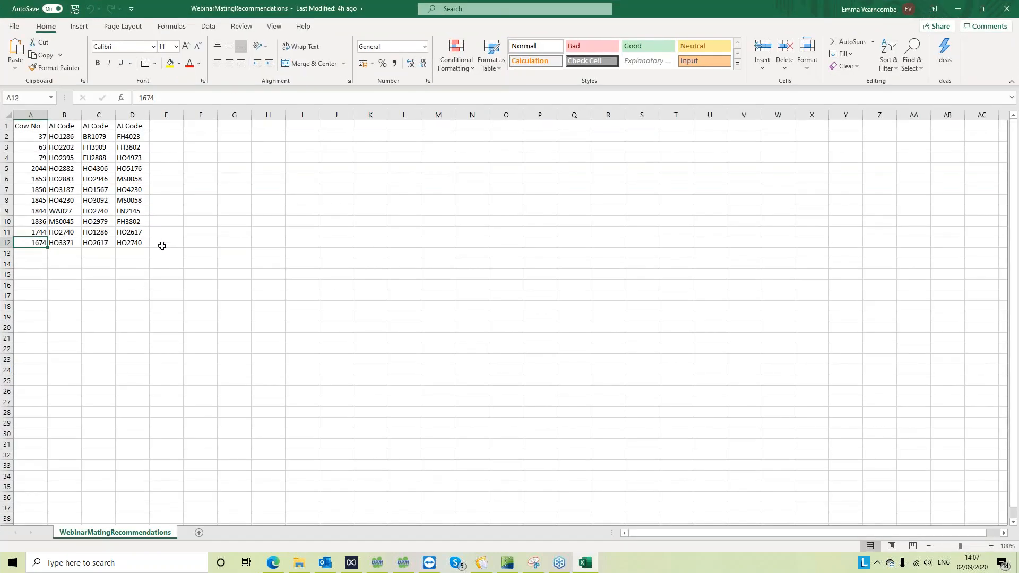
Save a copy of the workbook to the Desktop as CSV UTF-8 (Comma delimited), and close Excel and File Explorer.
left_click(14, 28)
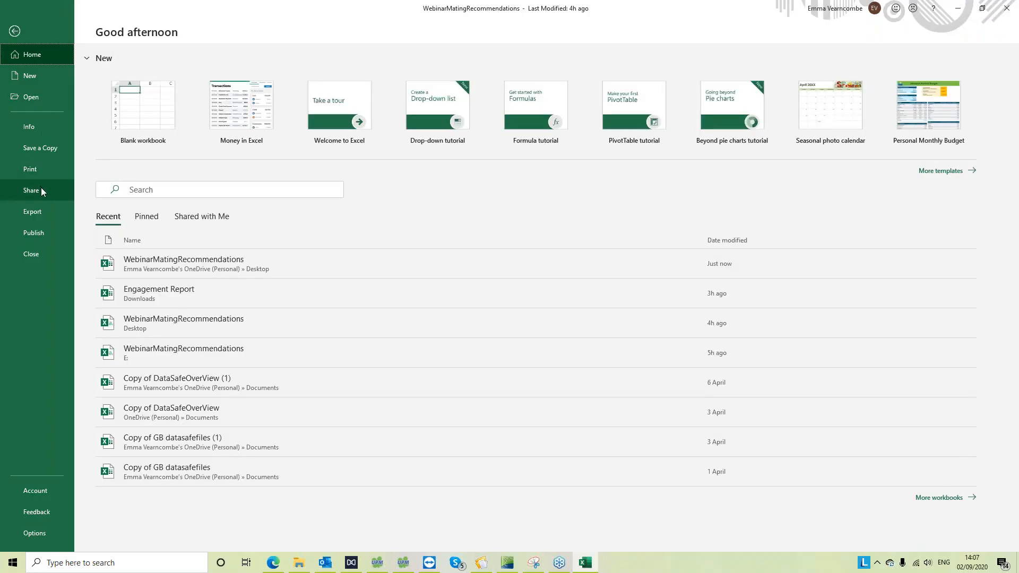
left_click(42, 148)
left_click(329, 95)
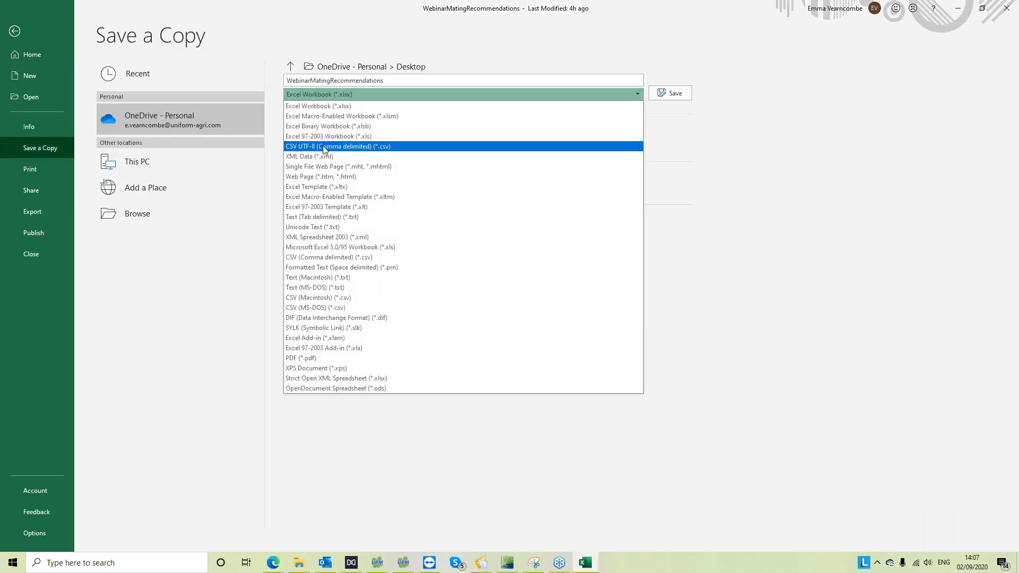
left_click(387, 147)
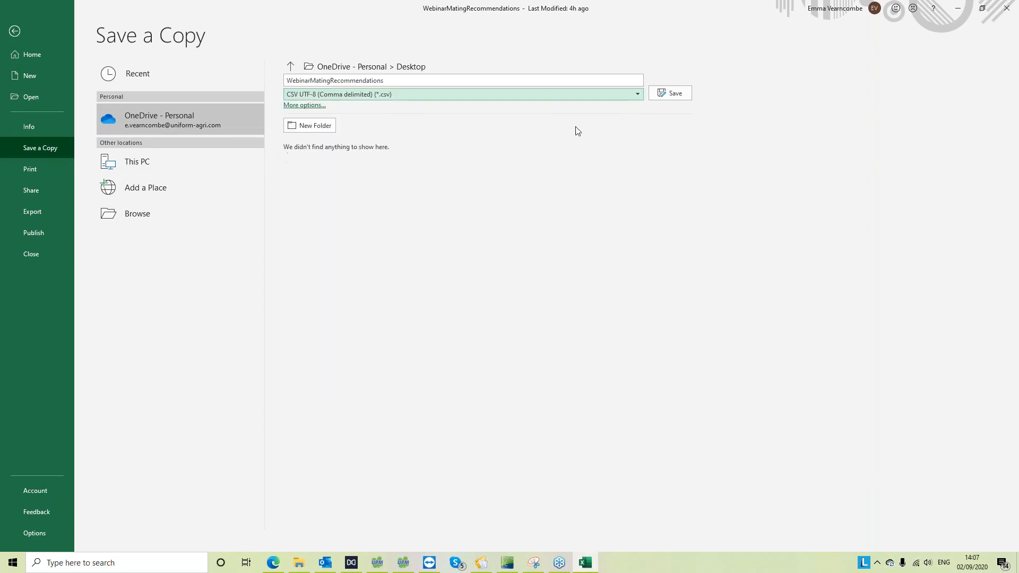
left_click(671, 93)
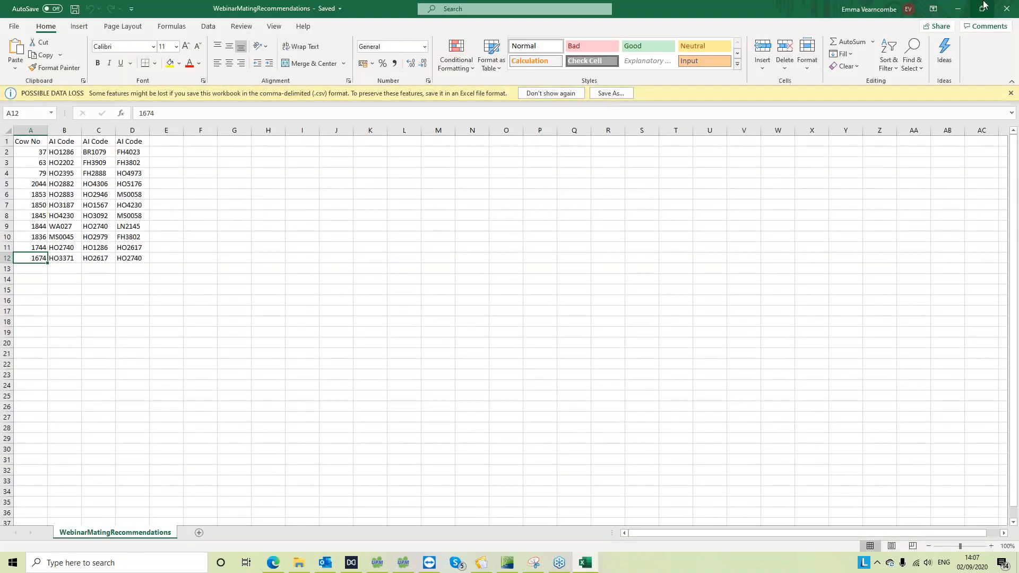
left_click(1002, 15)
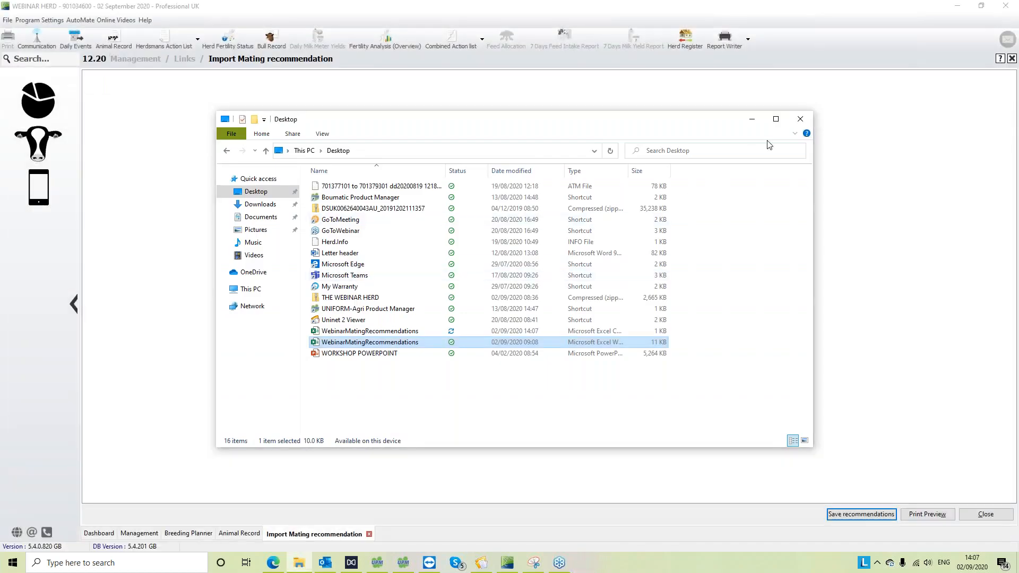
left_click(589, 334)
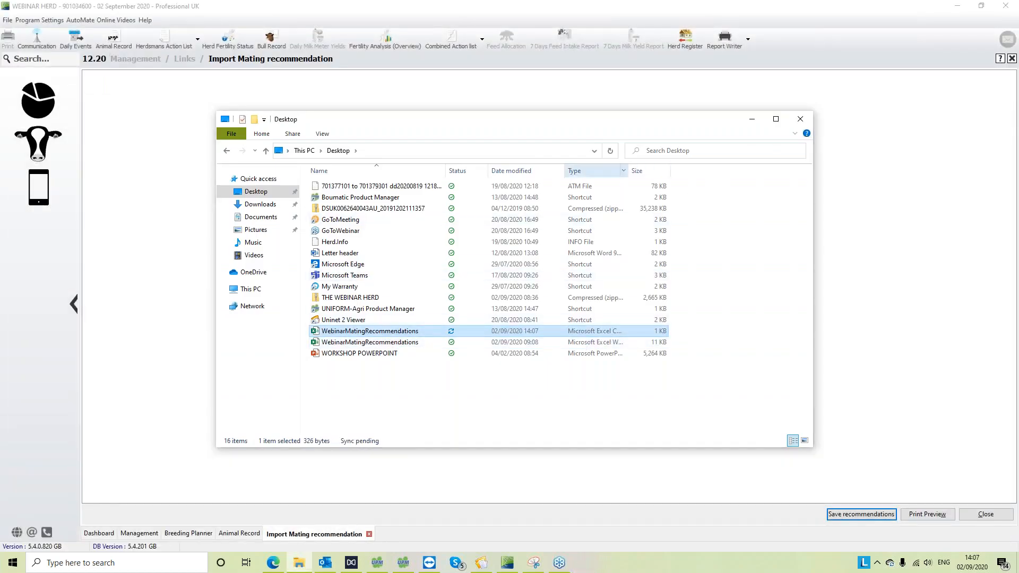
left_click(800, 119)
Add the WebinarMatingRecommendations CSV file to the mating recommendation import and accept the comma-delimited file options.
left_click(343, 359)
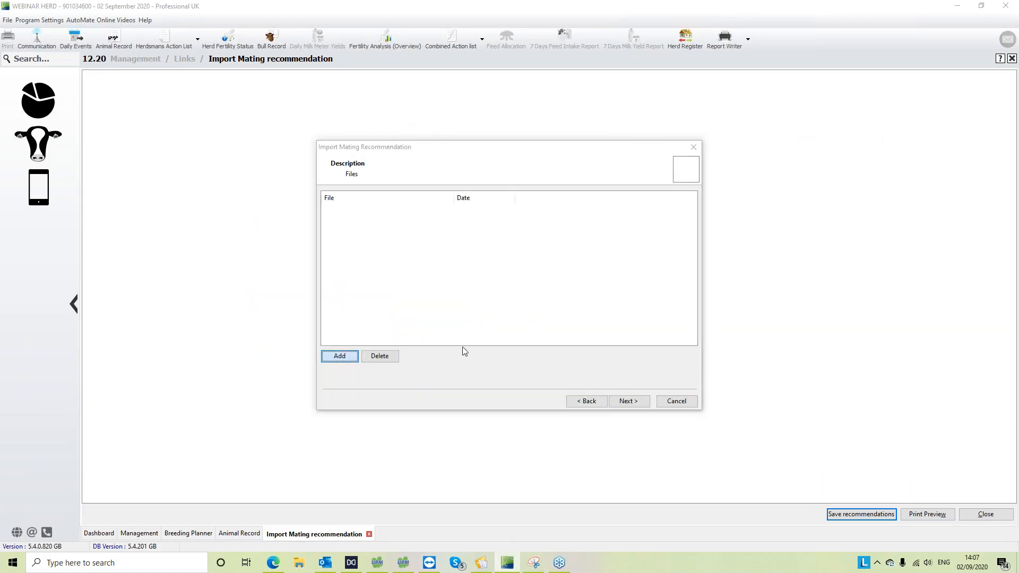
left_click(558, 343)
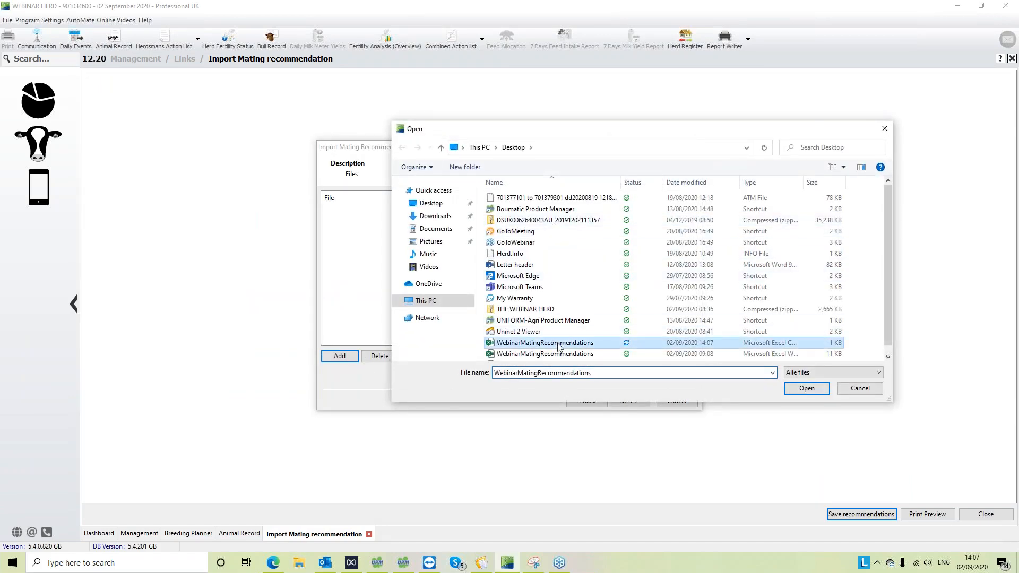
left_click(806, 389)
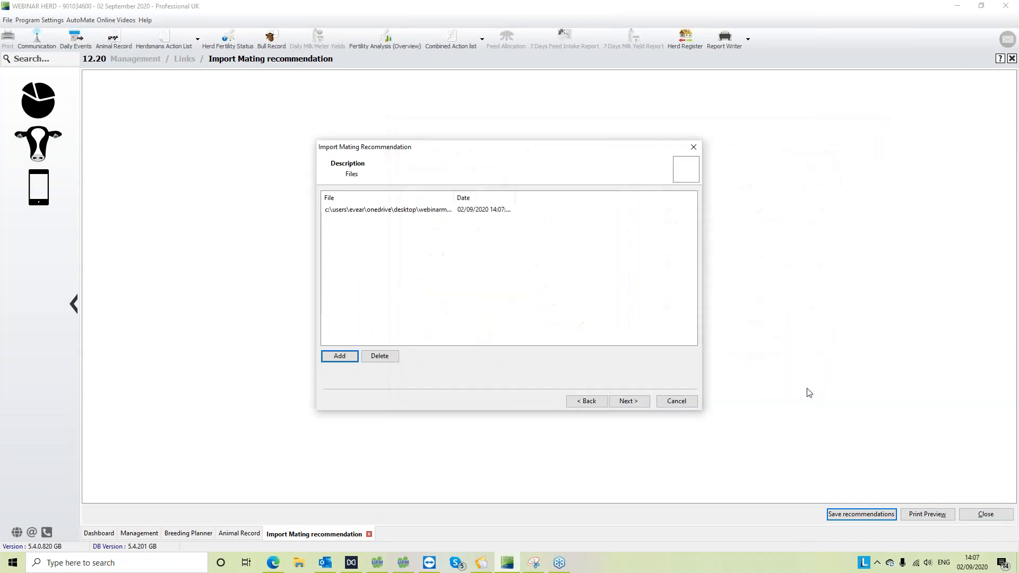
left_click(627, 403)
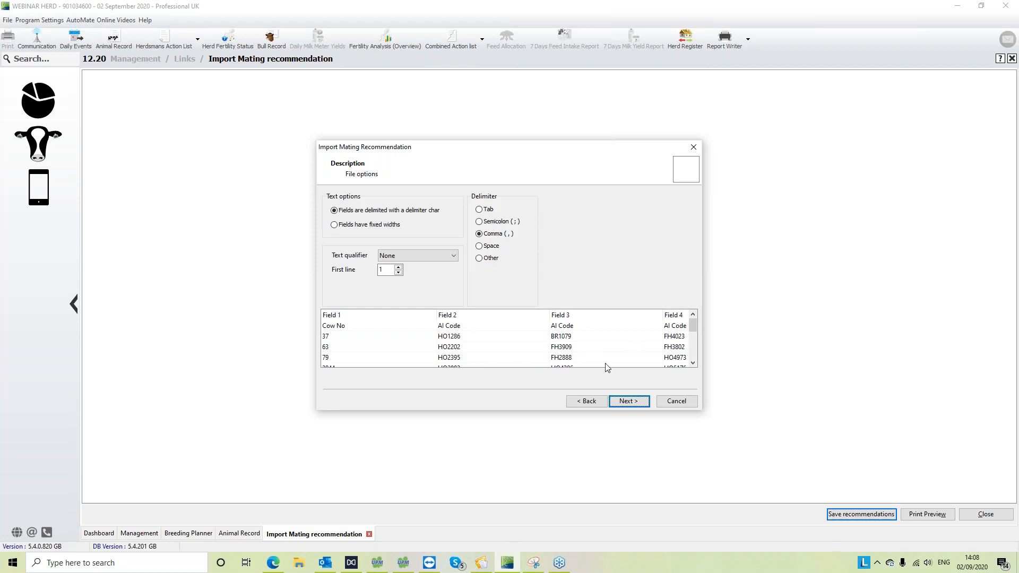
left_click(625, 405)
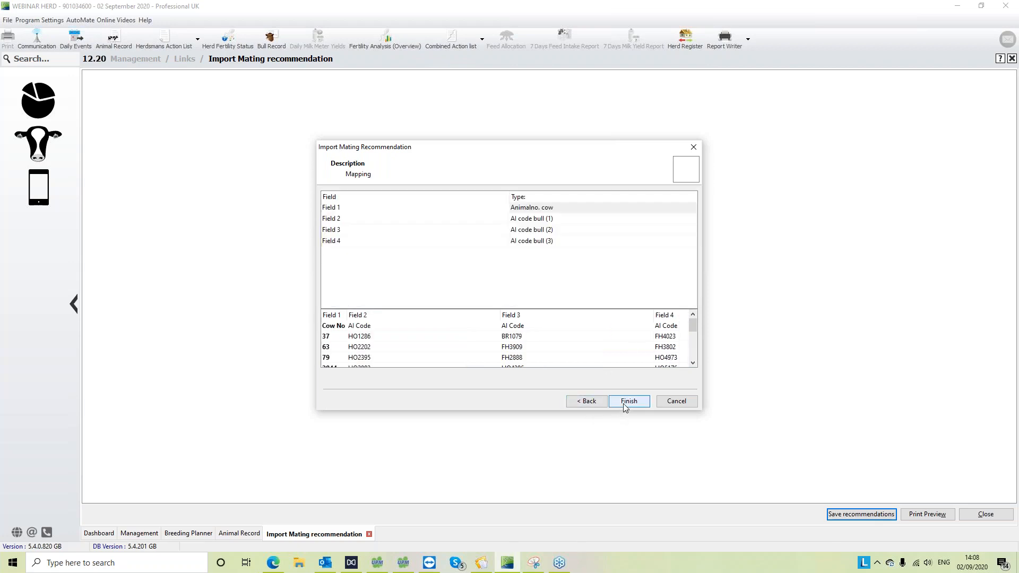
Map Field 1 to Animalno. cow and Field 2 to AI code bull (1).
left_click(354, 210)
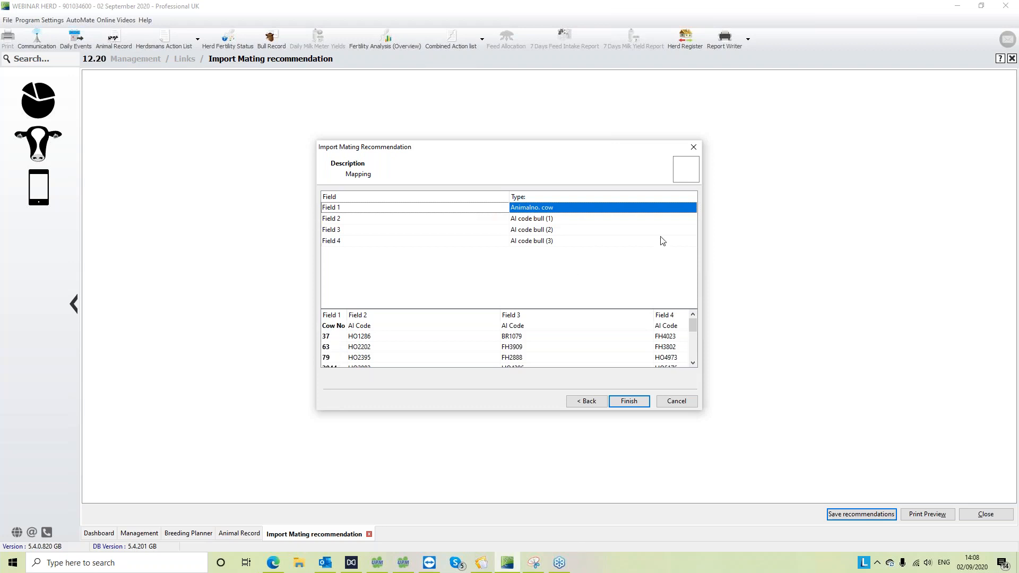
left_click(688, 211)
left_click(691, 208)
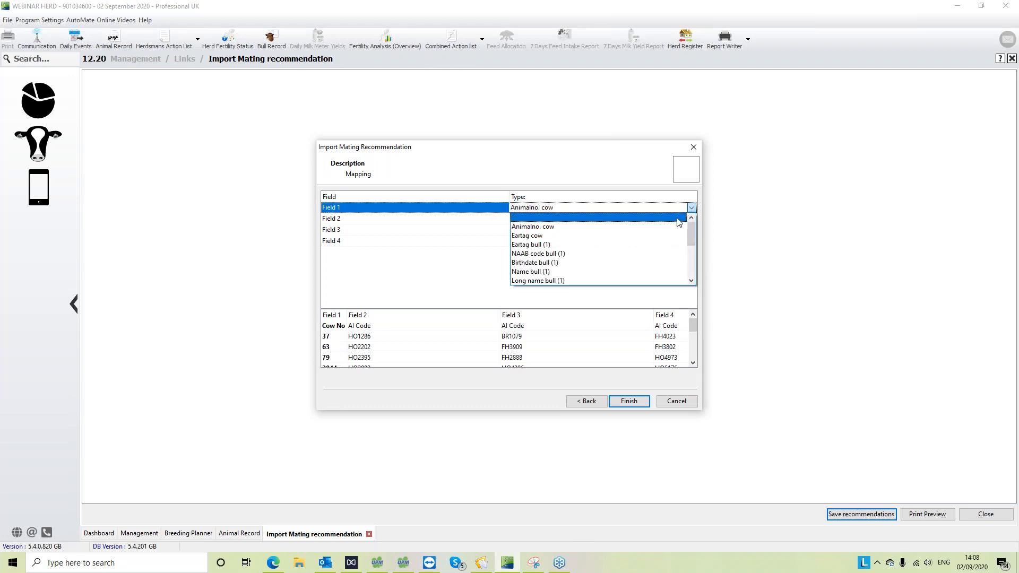
left_click(669, 231)
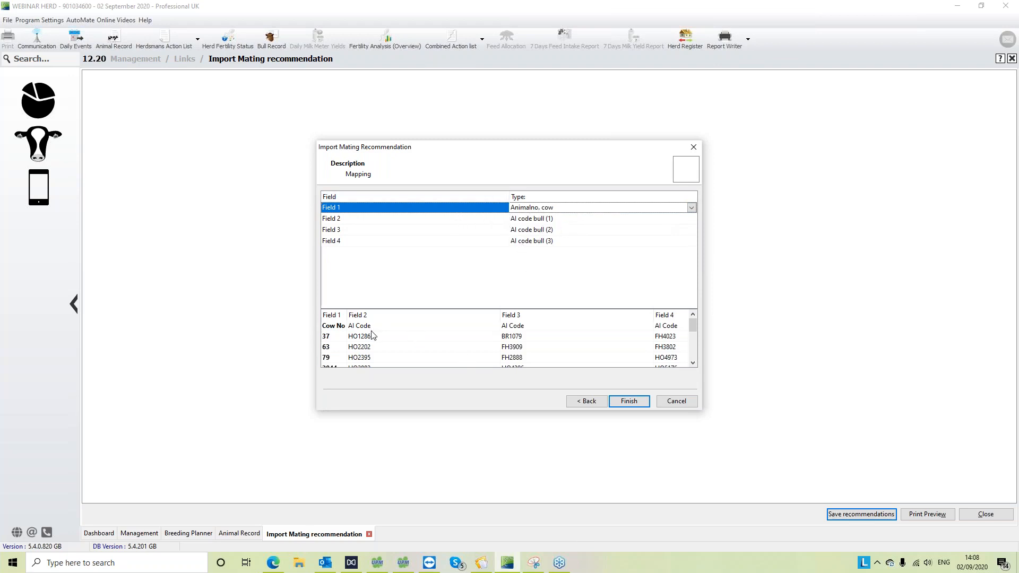
left_click(451, 220)
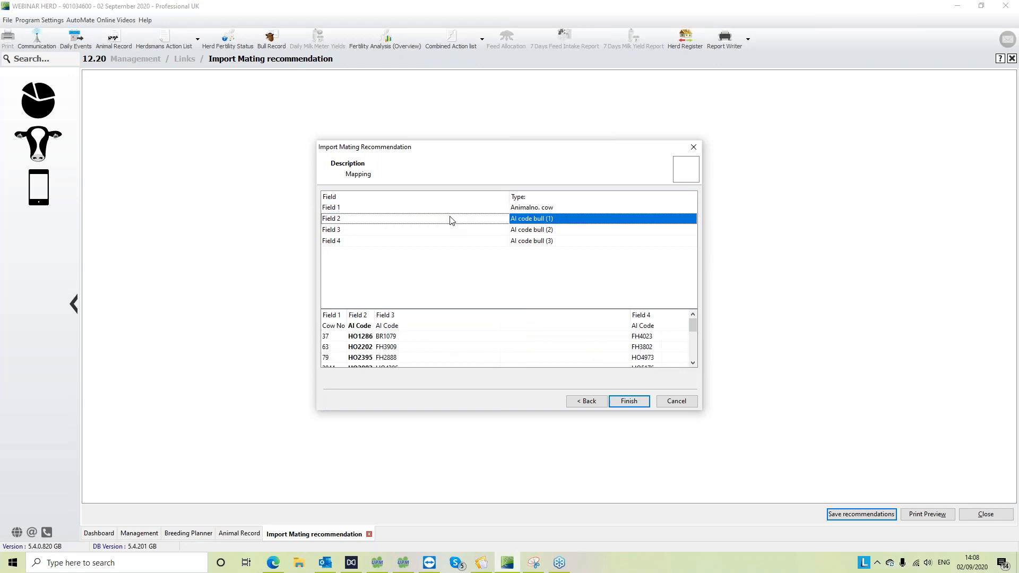
left_click(573, 220)
left_click(692, 219)
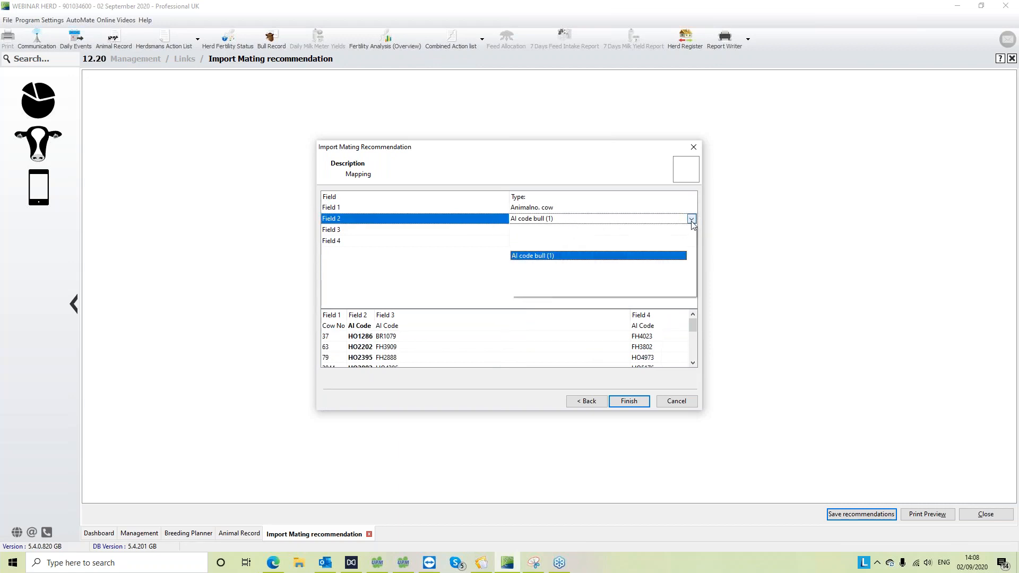
left_click(597, 256)
Map Field 3 to AI code bull (2), keep Field 4 as AI code bull (3), and finish the import wizard.
left_click(456, 231)
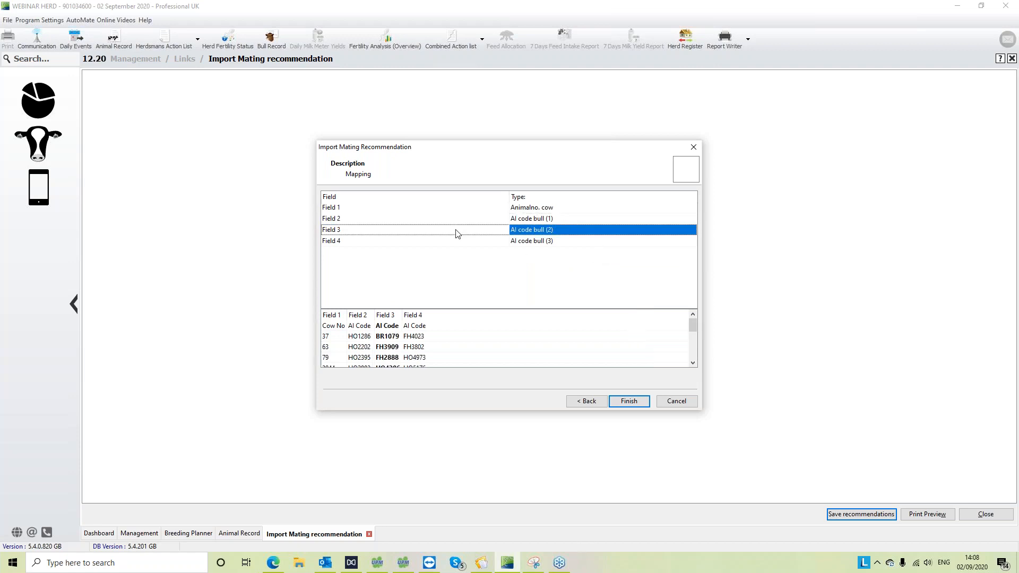
left_click(693, 229)
left_click(691, 229)
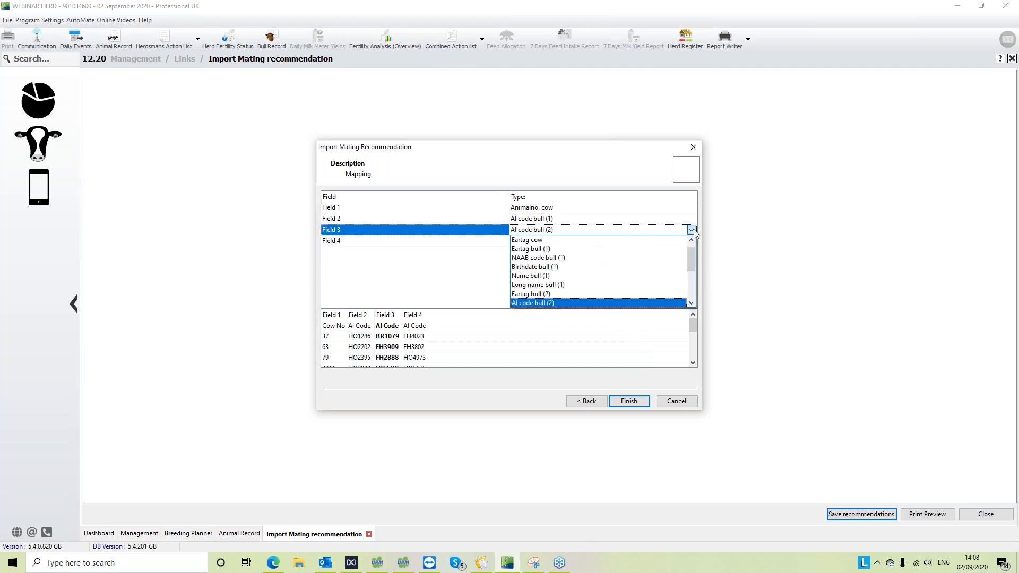
left_click(646, 300)
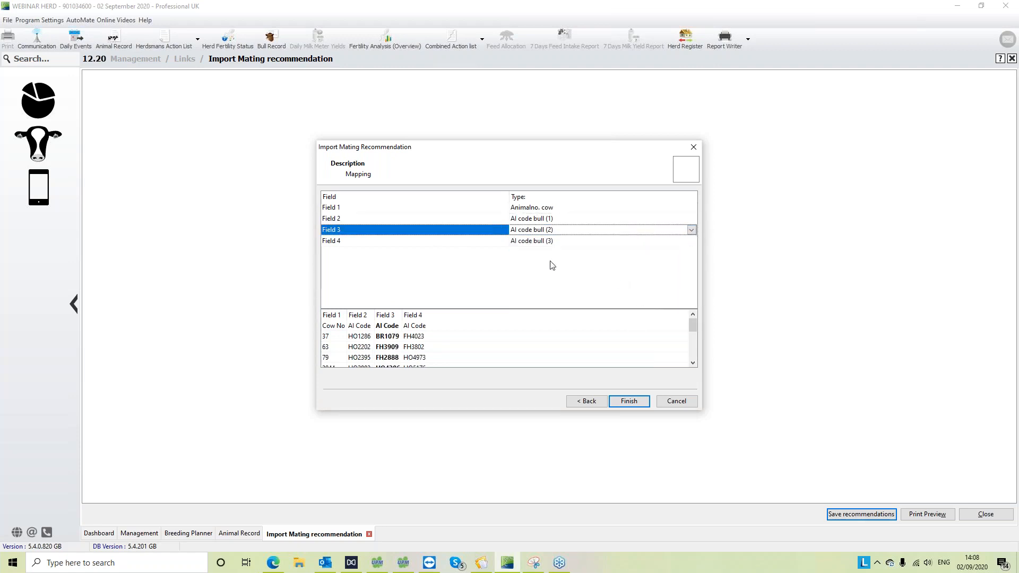
left_click(471, 244)
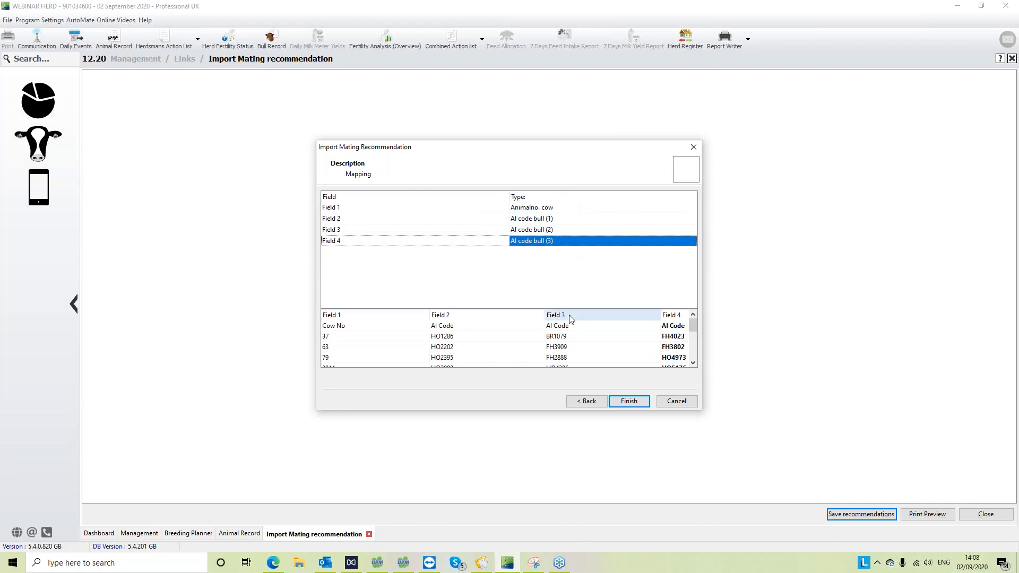
left_click(632, 406)
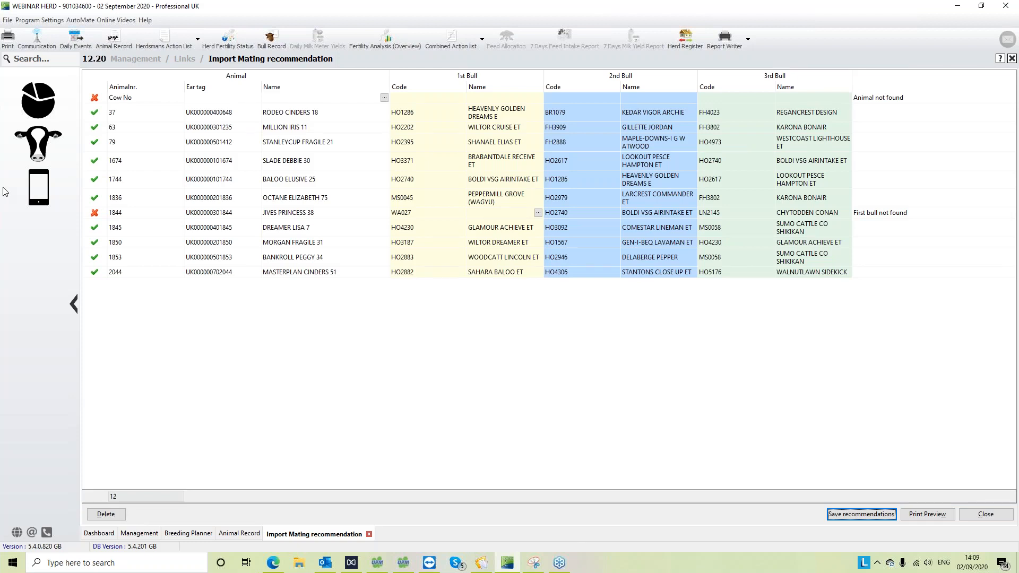
Review the imported bull recommendations for animals 63 and 79 in the import list.
left_click(99, 125)
left_click(99, 141)
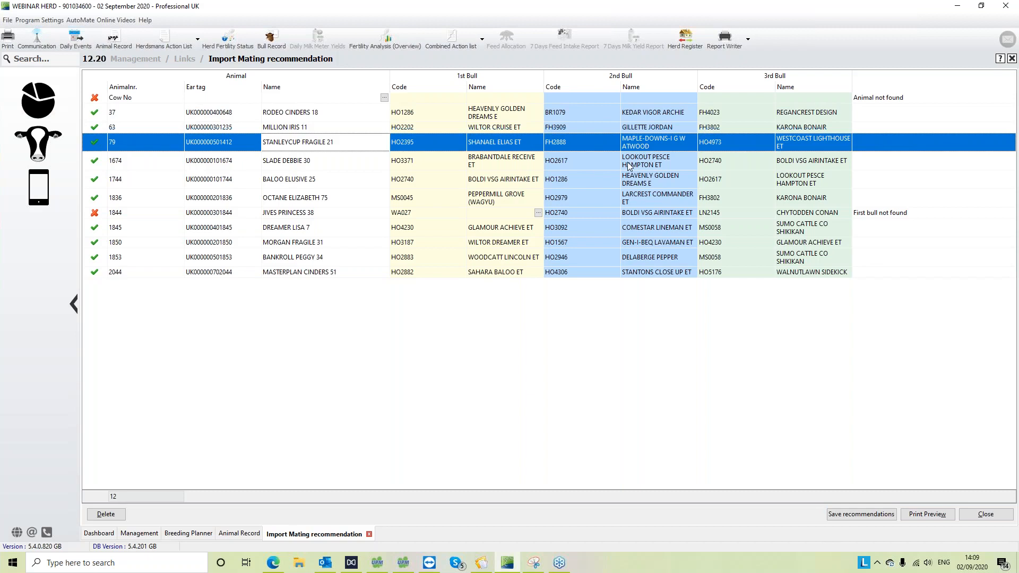
left_click(103, 216)
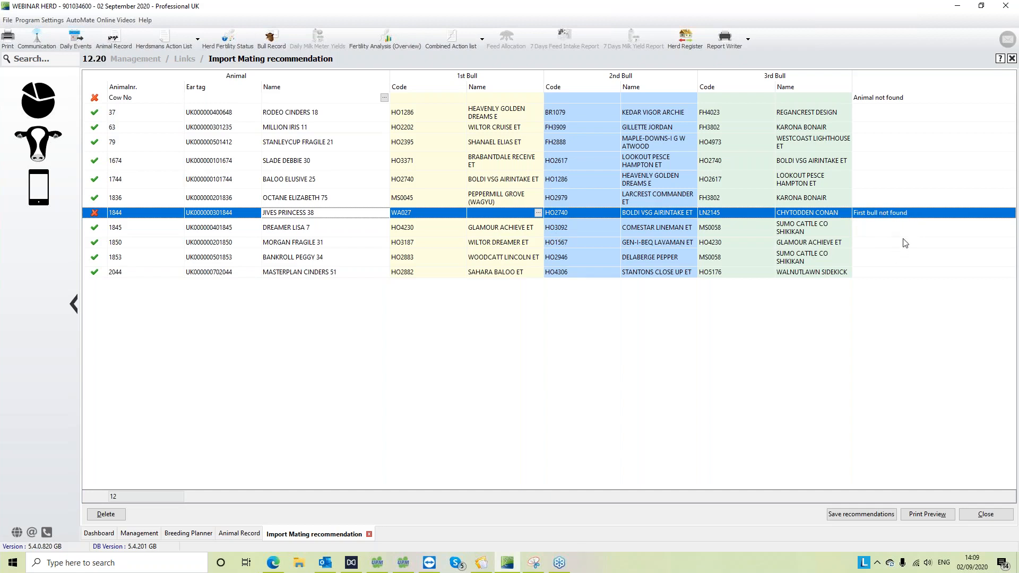
left_click(538, 214)
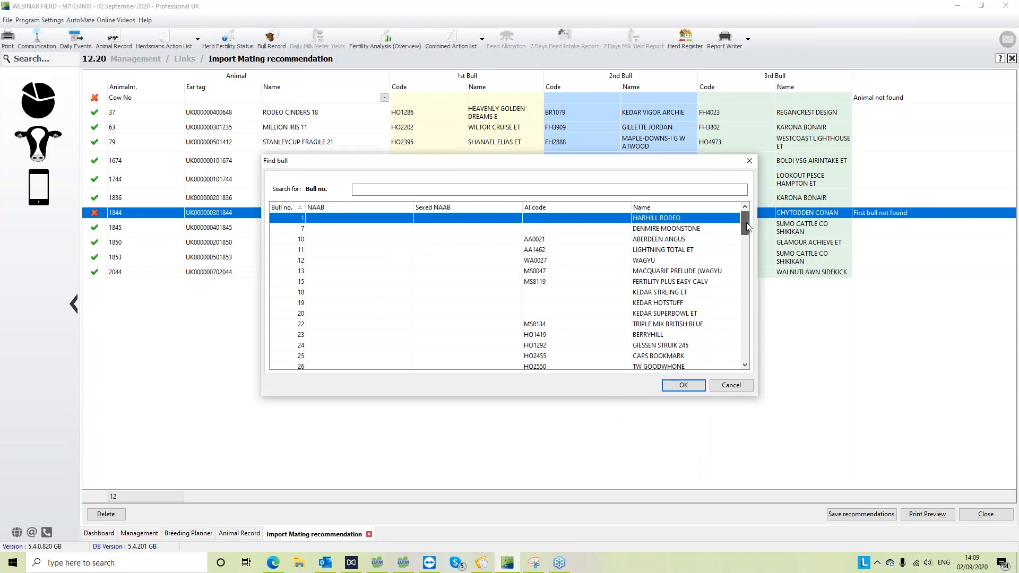
left_click_drag(746, 226, 754, 256)
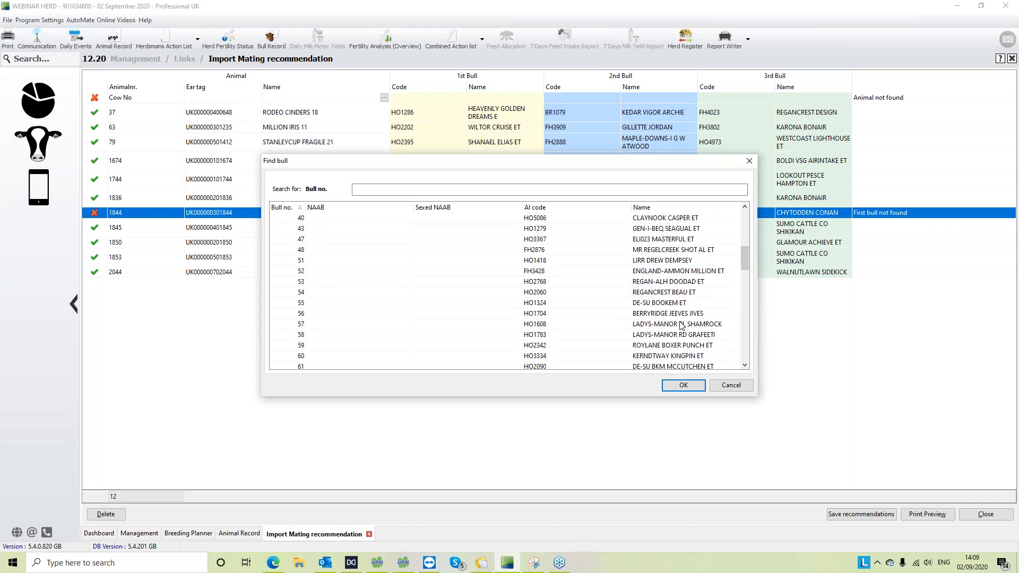
left_click(674, 306)
scroll(674, 307, "up", 1)
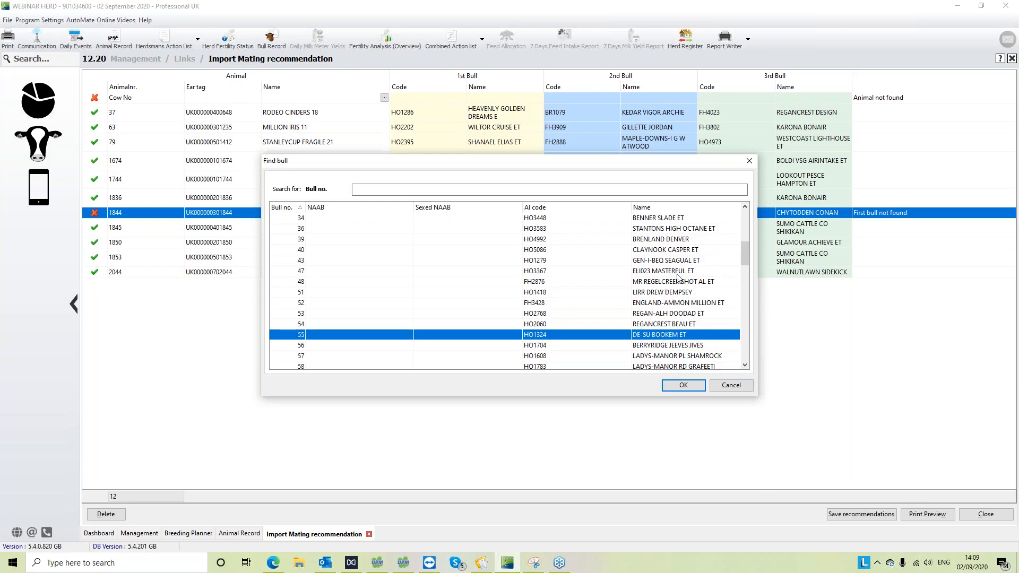
left_click(727, 385)
Assign ENGLAND-AMMON MILLION ET as the first bull for animal 1844 in the import list.
left_click(538, 212)
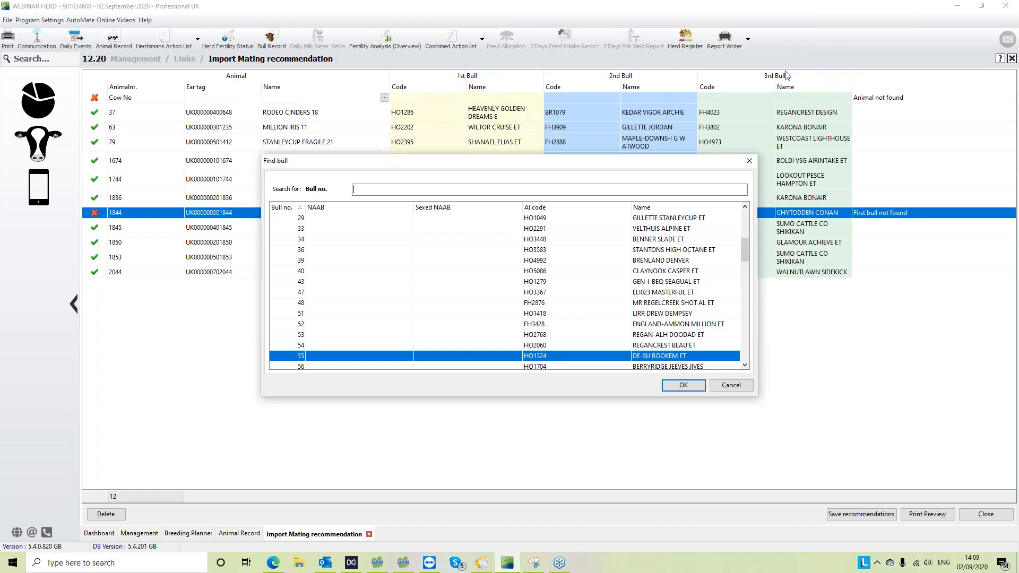
left_click(663, 326)
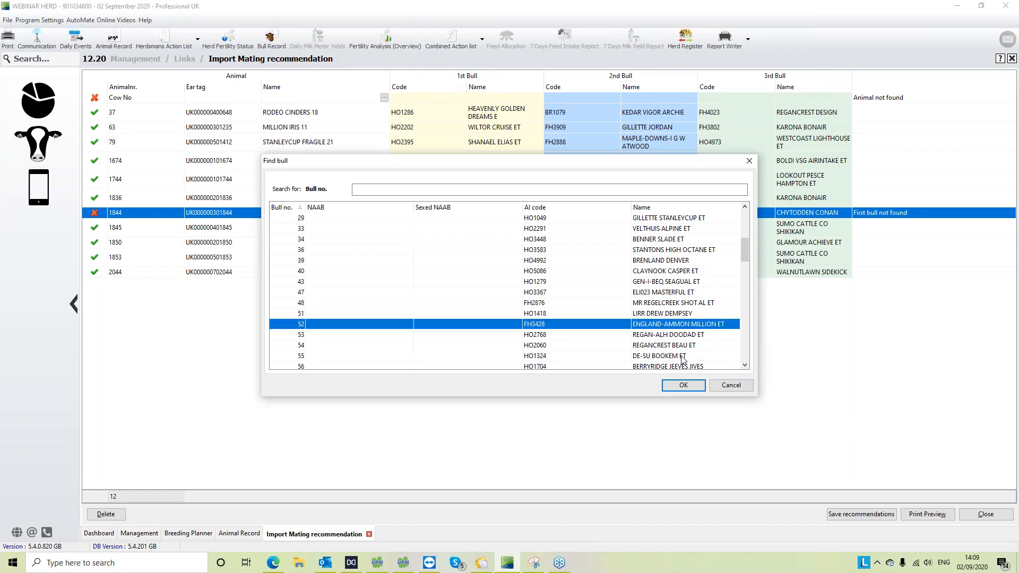
left_click(689, 390)
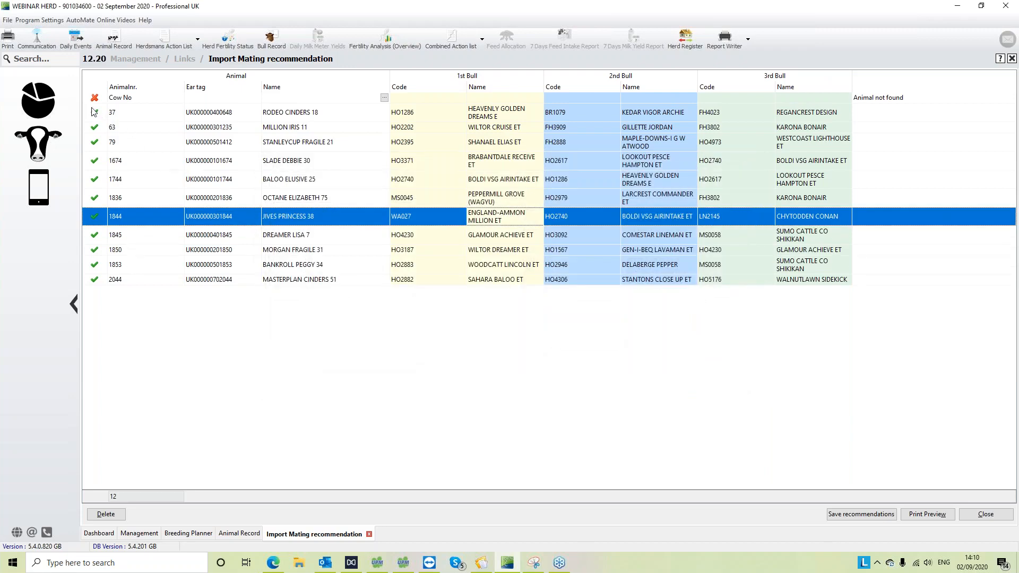
Save the imported mating recommendations, leaving the incomplete Cow No row unresolved.
left_click(111, 100)
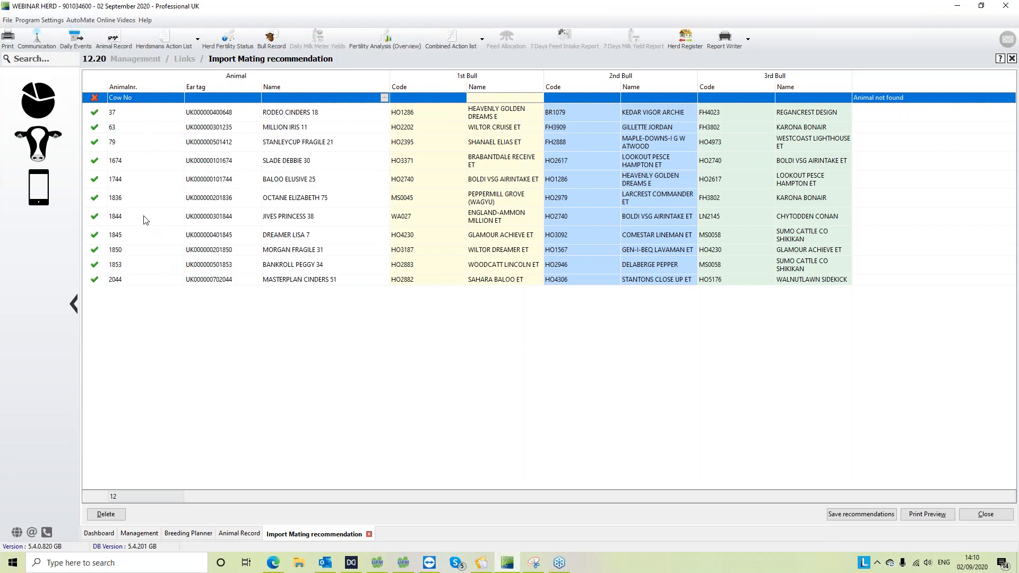
left_click(857, 517)
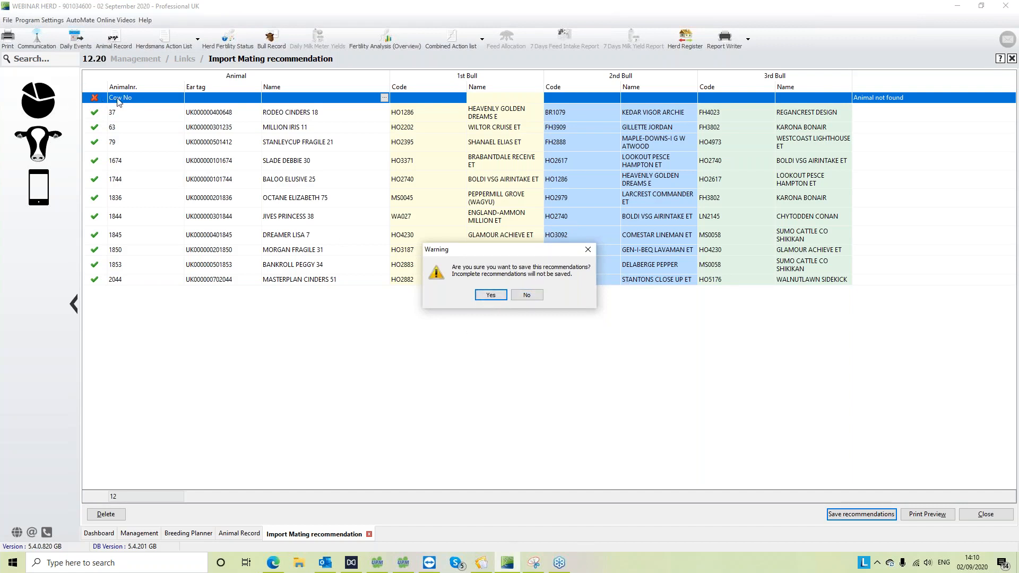
left_click(490, 295)
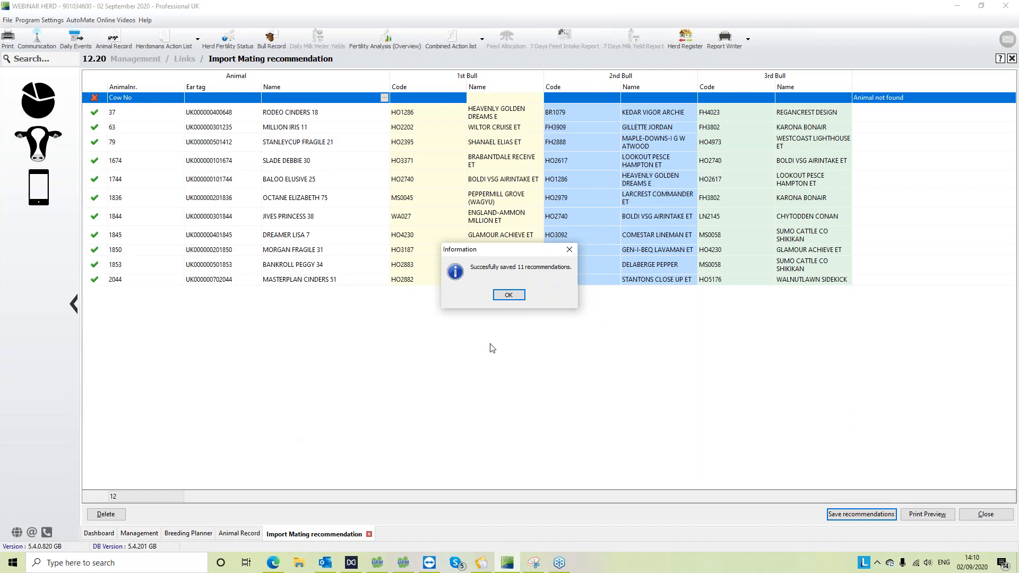
left_click(507, 298)
Open Daily Events from the management screen and add a Serving event for animal 1674 dated 02/09/2020.
left_click(202, 161)
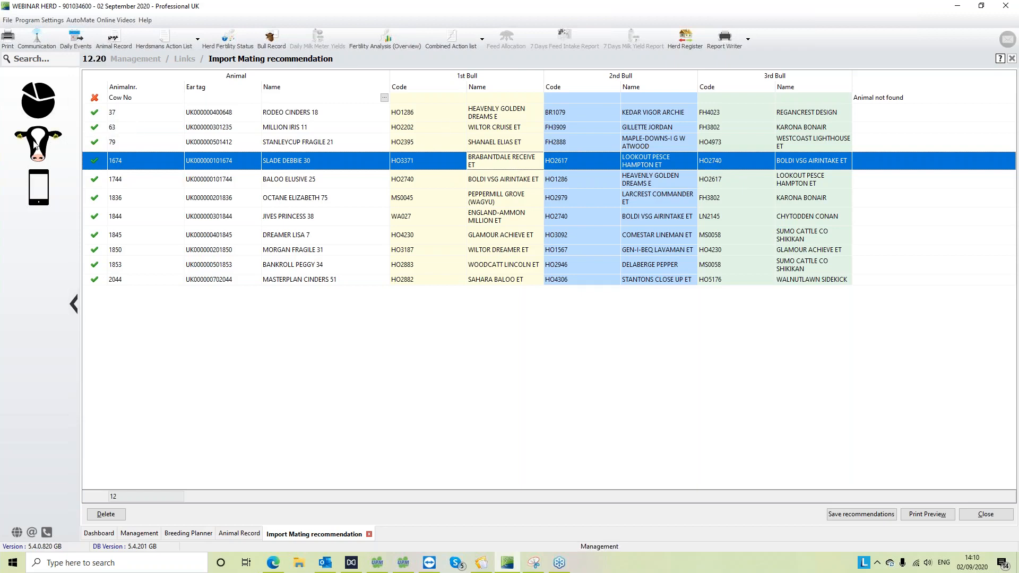
left_click(139, 533)
left_click(180, 116)
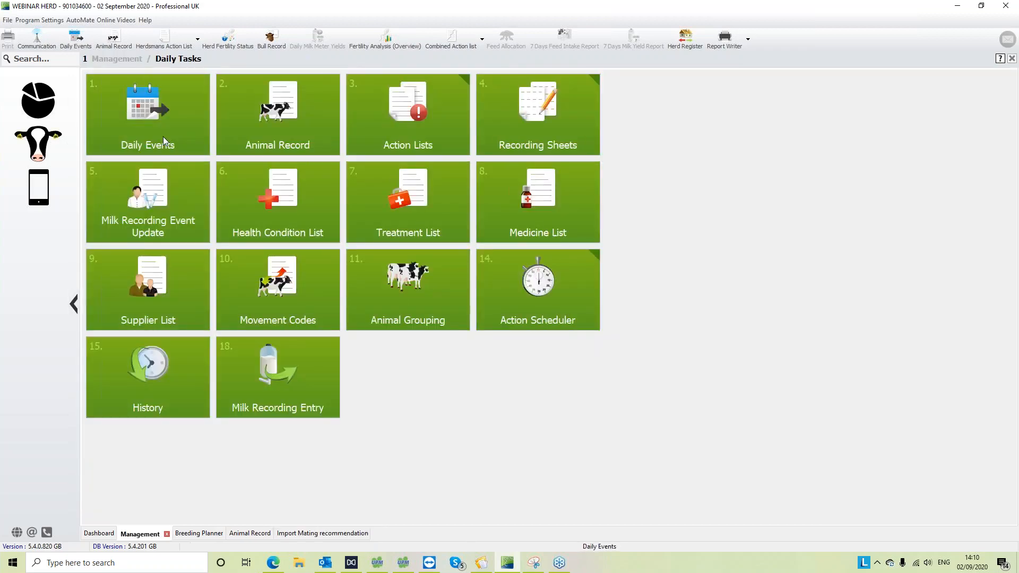
left_click(164, 136)
type("1674")
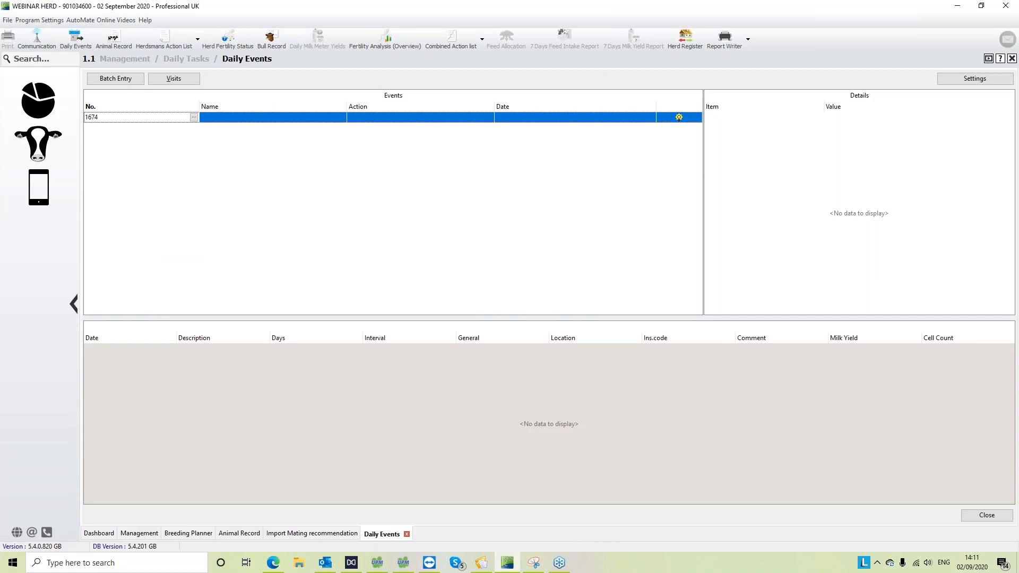
key("Return")
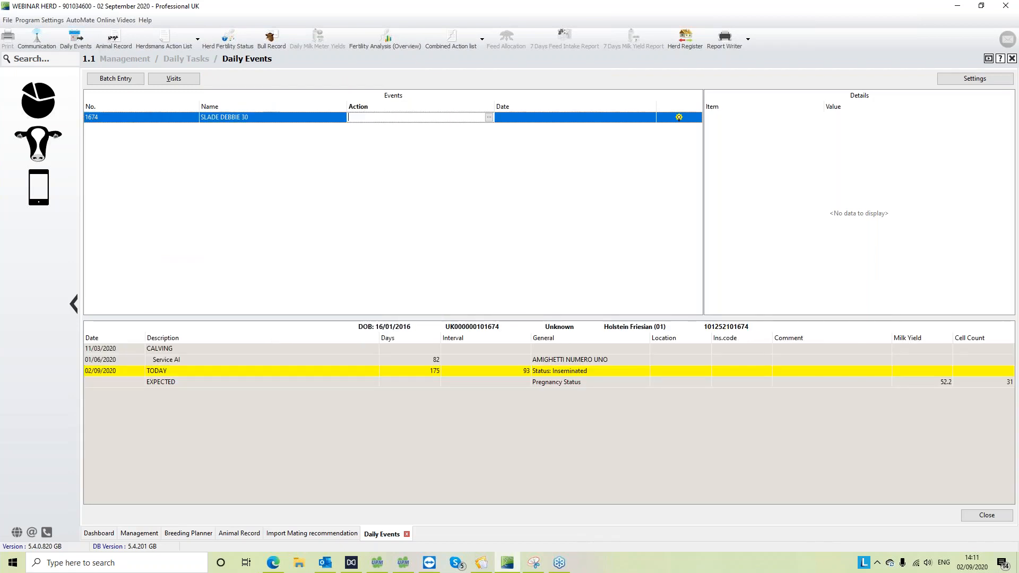
type("Serving")
key("Return")
key("Return")
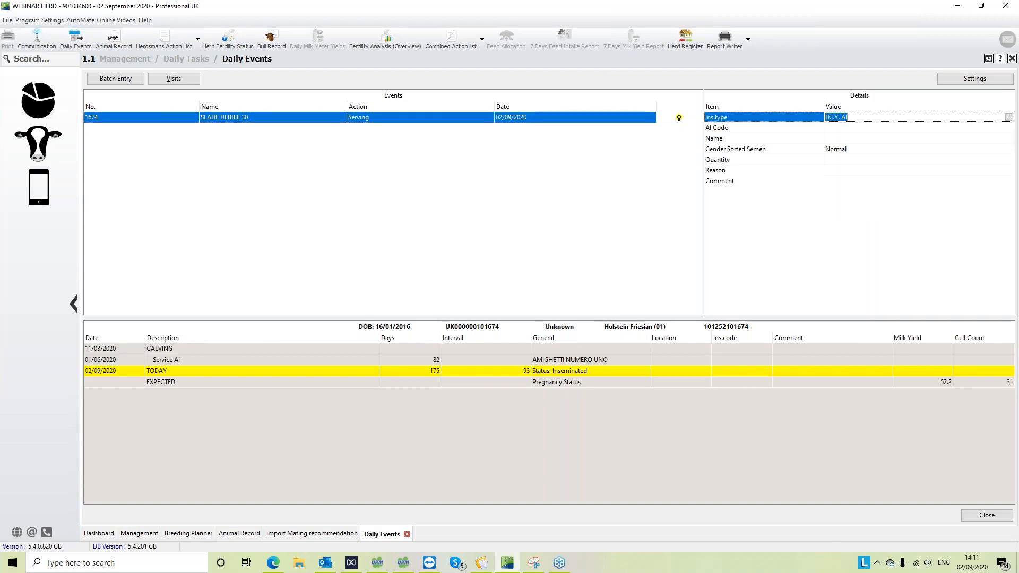
Keep D.I.Y. AI as the insemination type and look through the recommended bulls offered for animal 1674.
key("Return")
key("Return")
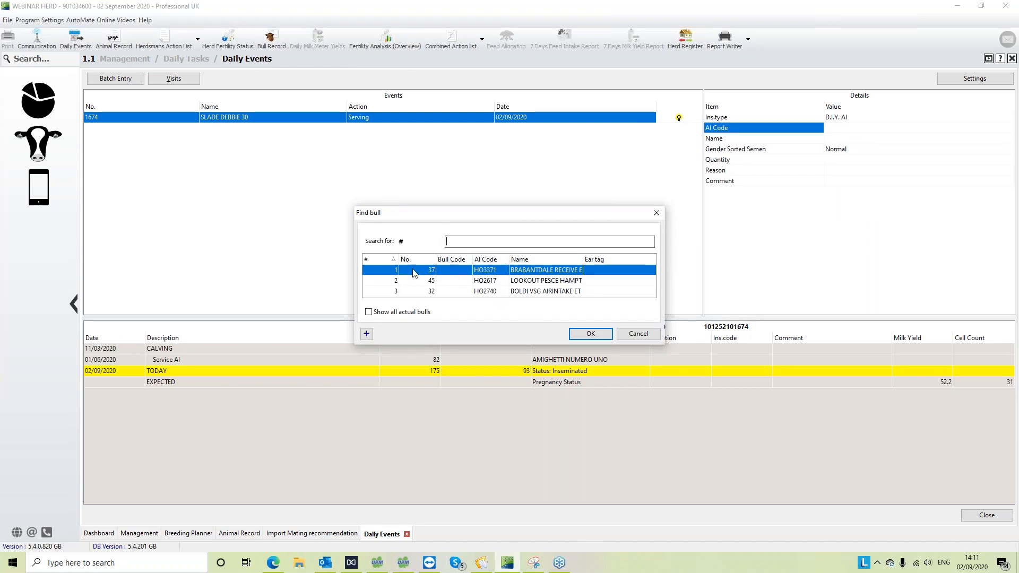
left_click(392, 280)
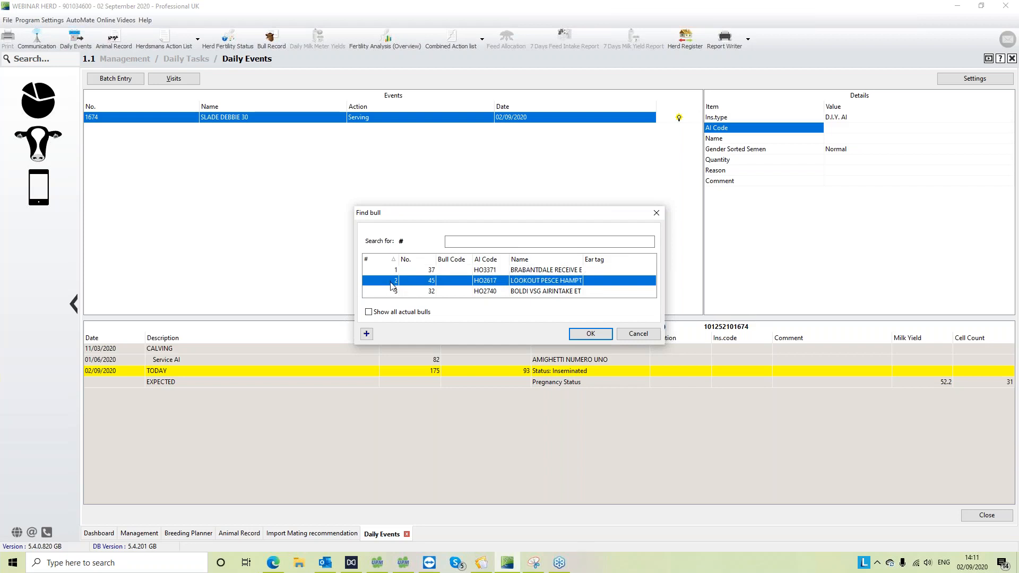
left_click(389, 292)
left_click(383, 271)
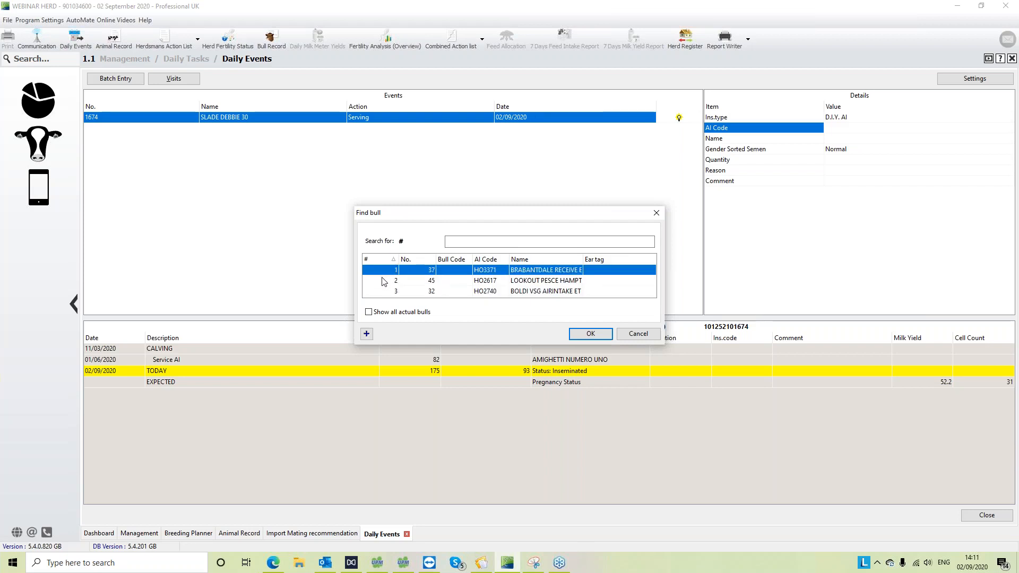
left_click(383, 280)
left_click(388, 292)
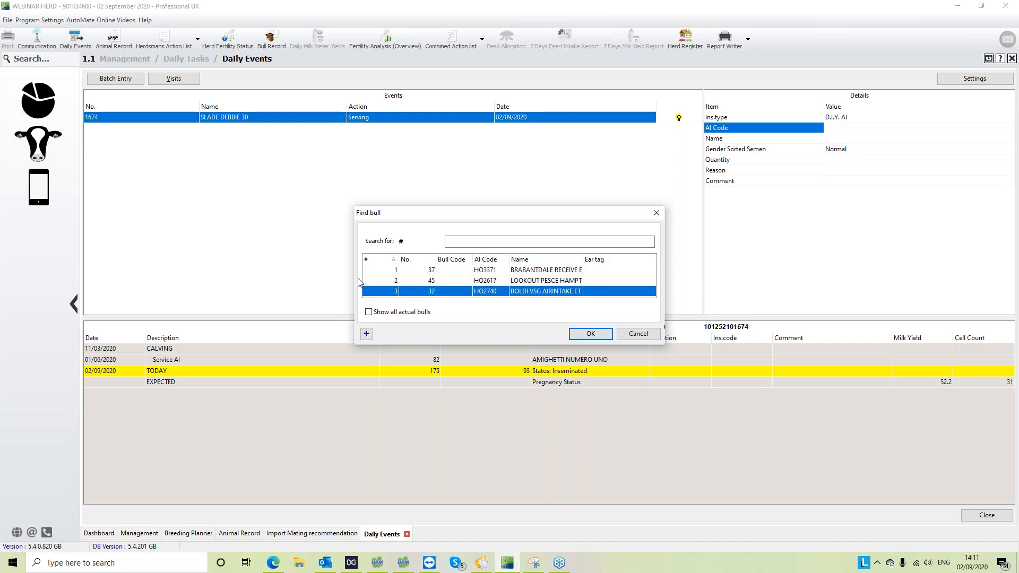
Check the list of all actual bulls, restrict it to the recommended ones again, and choose BRABANTDALE RECEIVE ET for the serving.
left_click(369, 312)
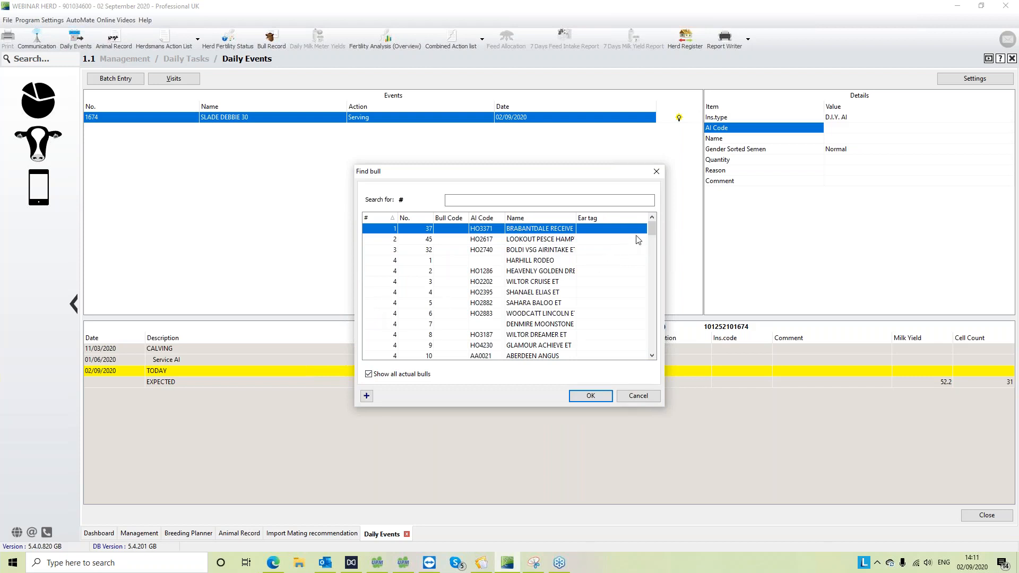
left_click_drag(652, 236, 652, 273)
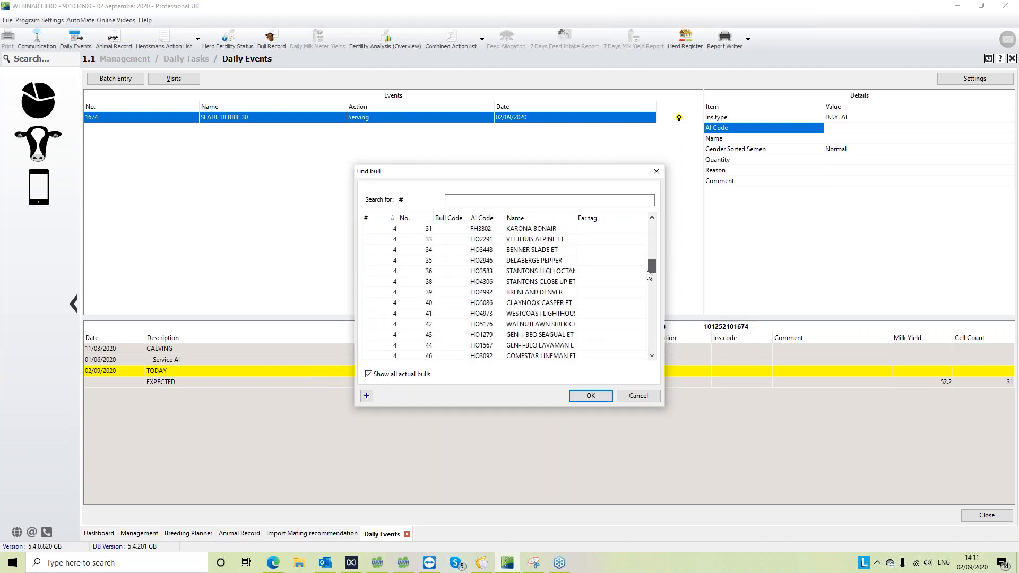
left_click(370, 374)
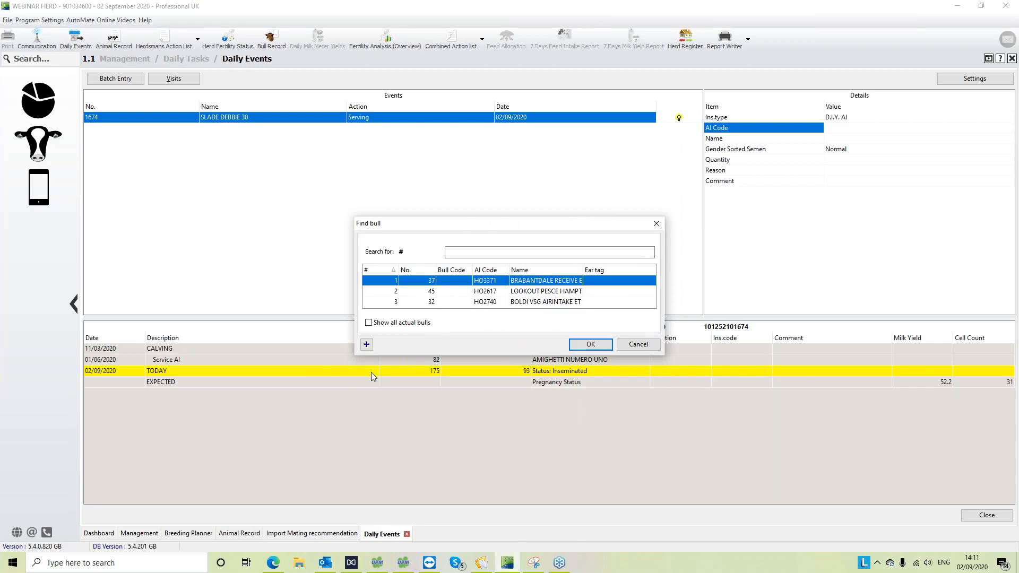
left_click(590, 344)
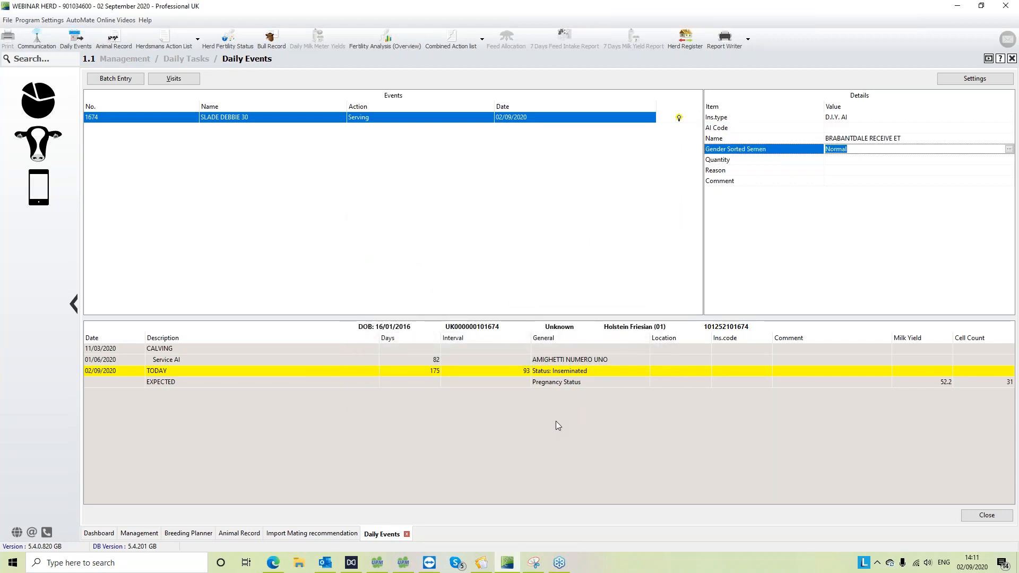
Complete the serving with Normal semen, quantity 1.00 and Standing heat as the reason, leaving the comment empty.
key("Return")
key("Return")
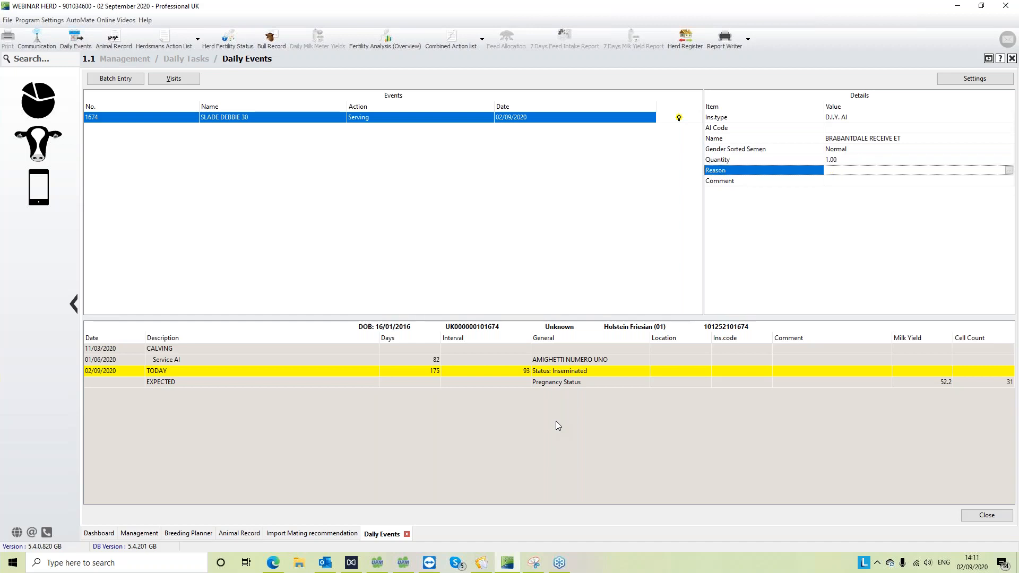
key("Return")
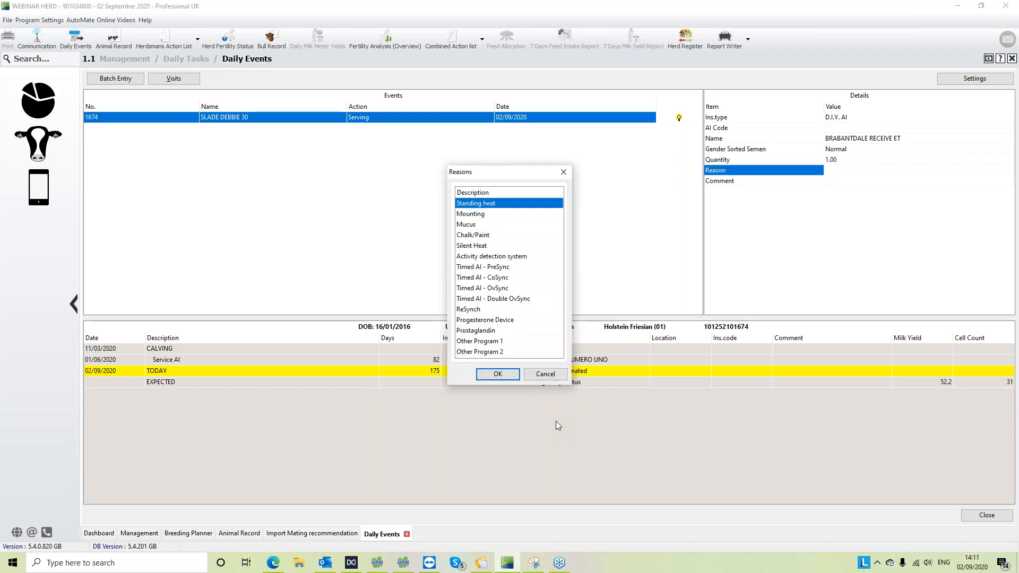
key("Return")
key("Return")
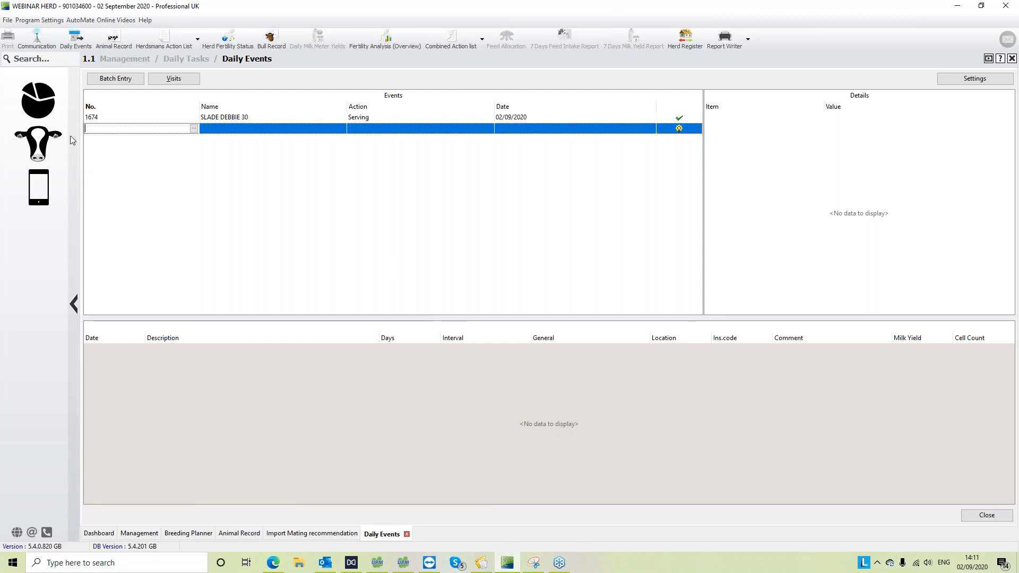
Return to the herd dashboard.
left_click(38, 108)
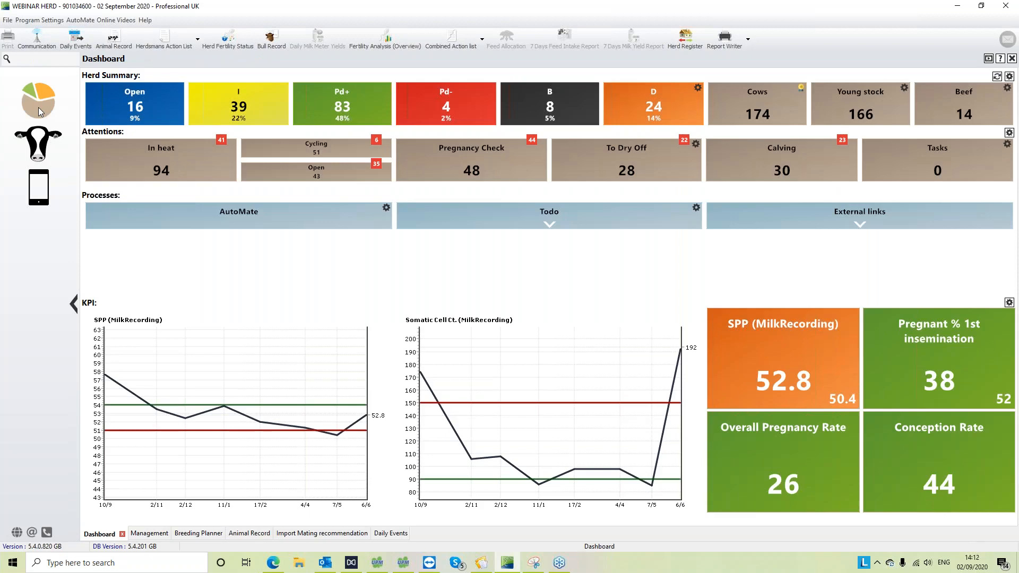
left_click(1008, 38)
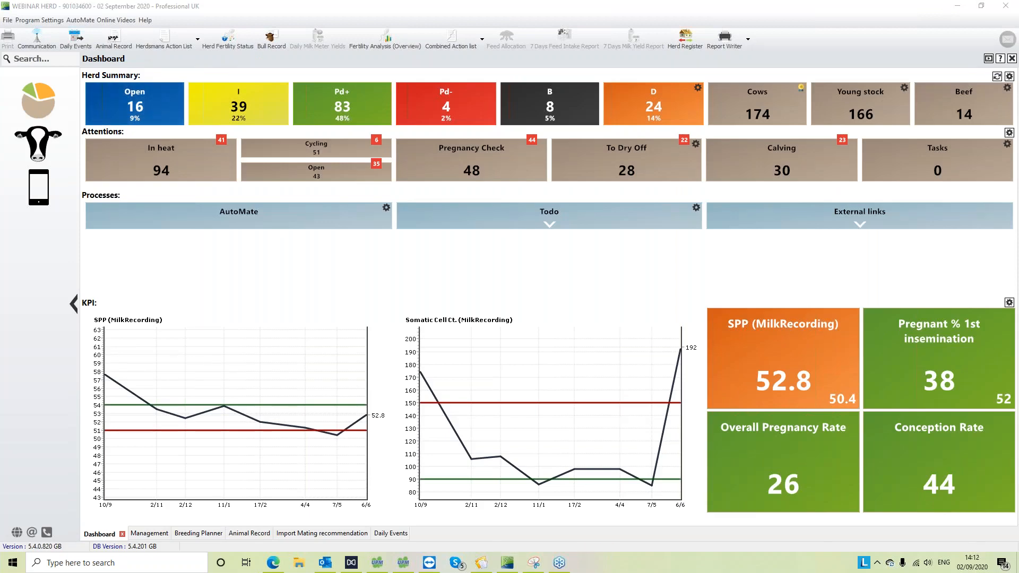